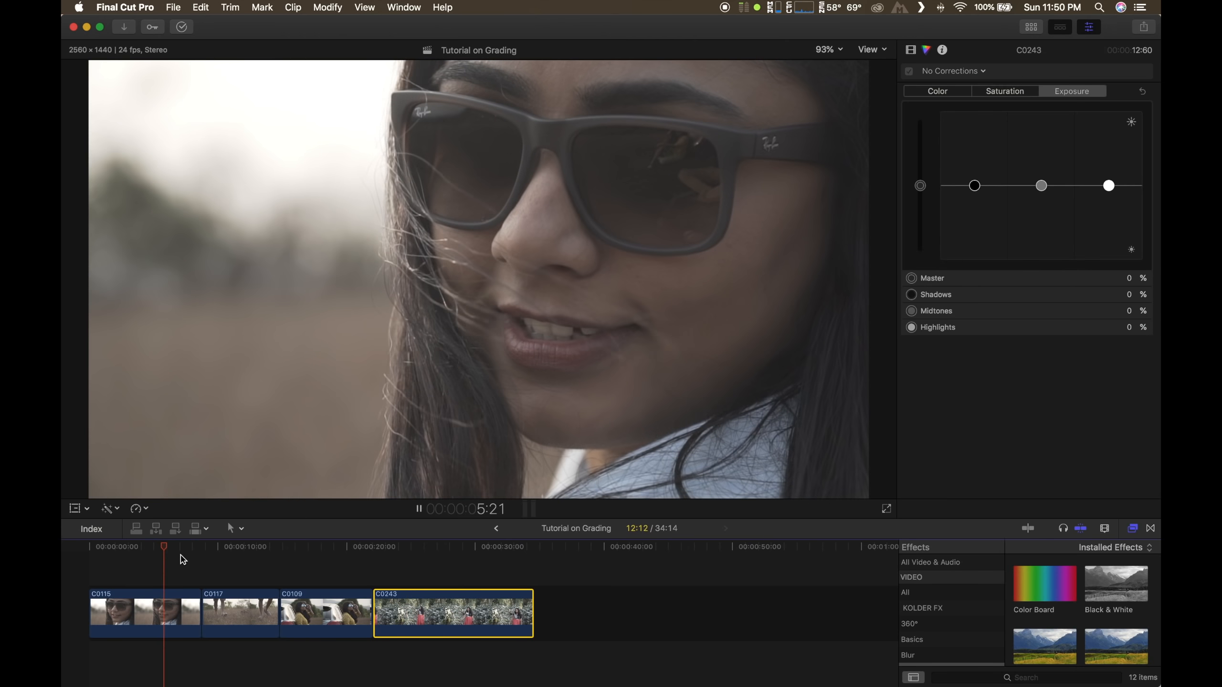
Play back parts of the C0117, C0109 and C0243 clips to review the ungraded footage
left_click(232, 548)
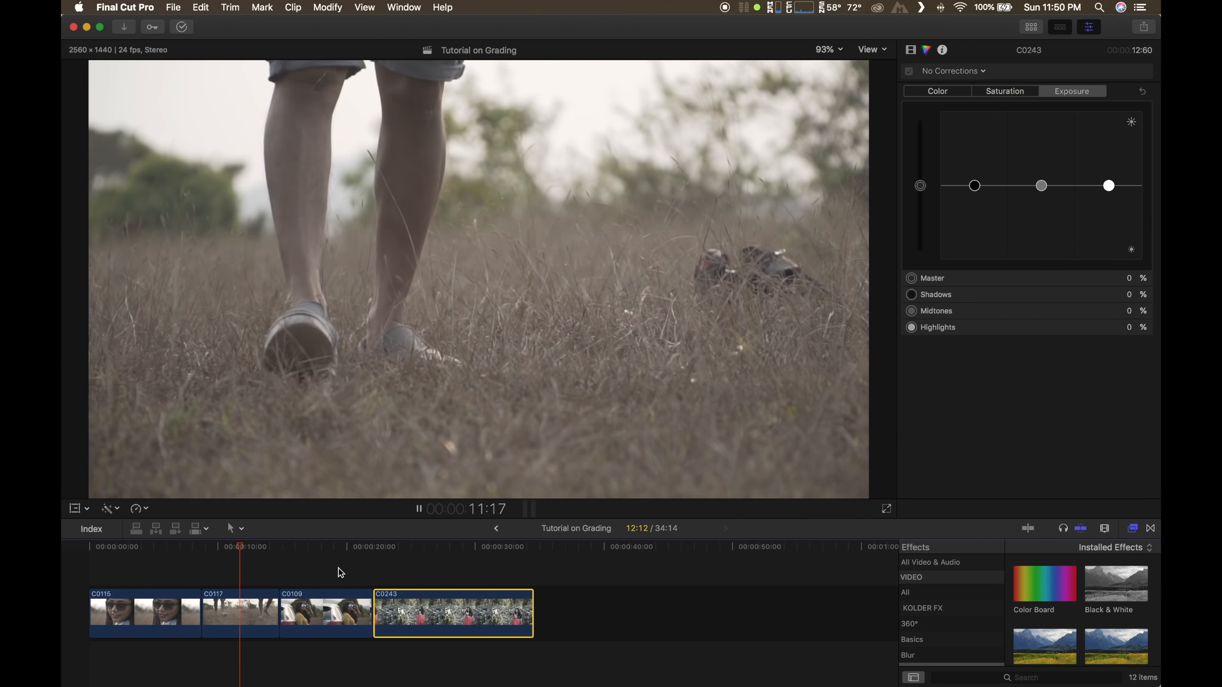
left_click(362, 550)
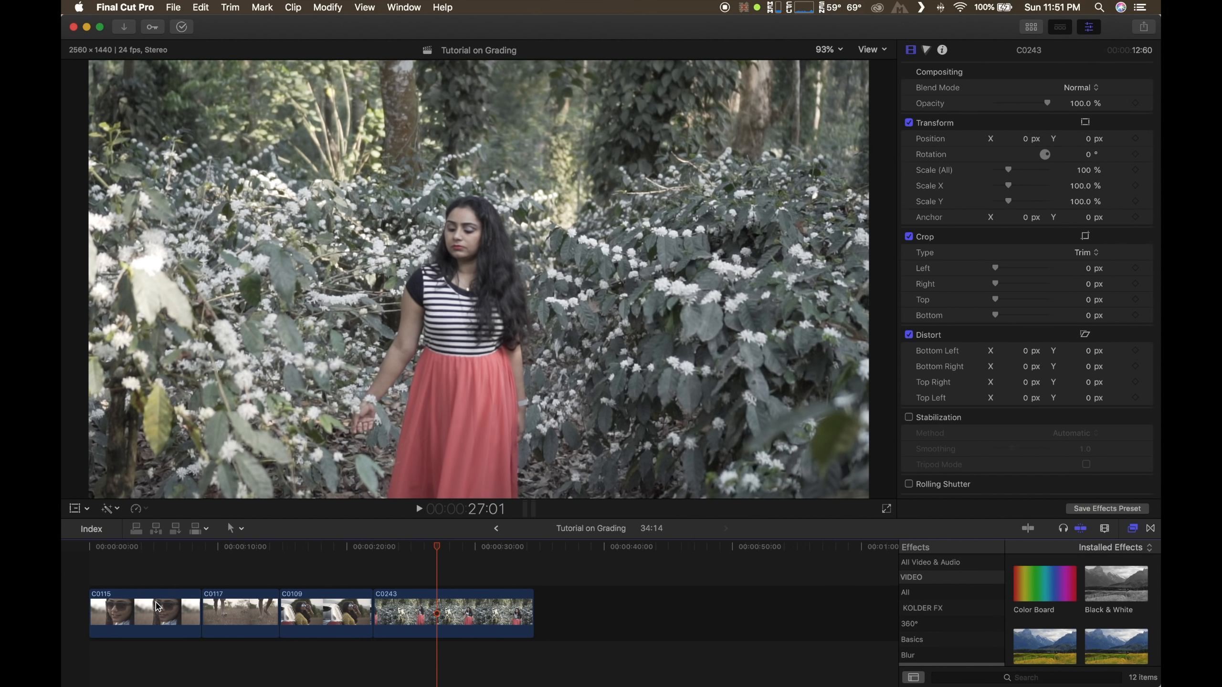
Add a Color Curves correction to the first clip, C0115, with the playhead parked at about 4:05
left_click(157, 608)
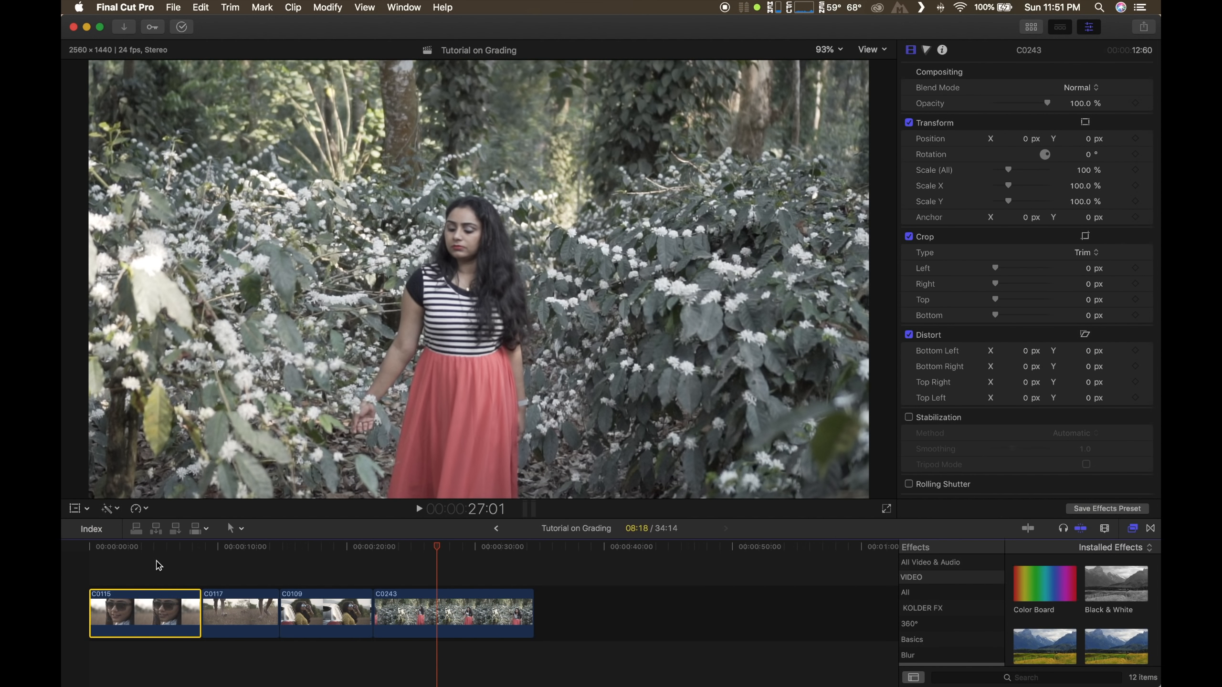
left_click(142, 547)
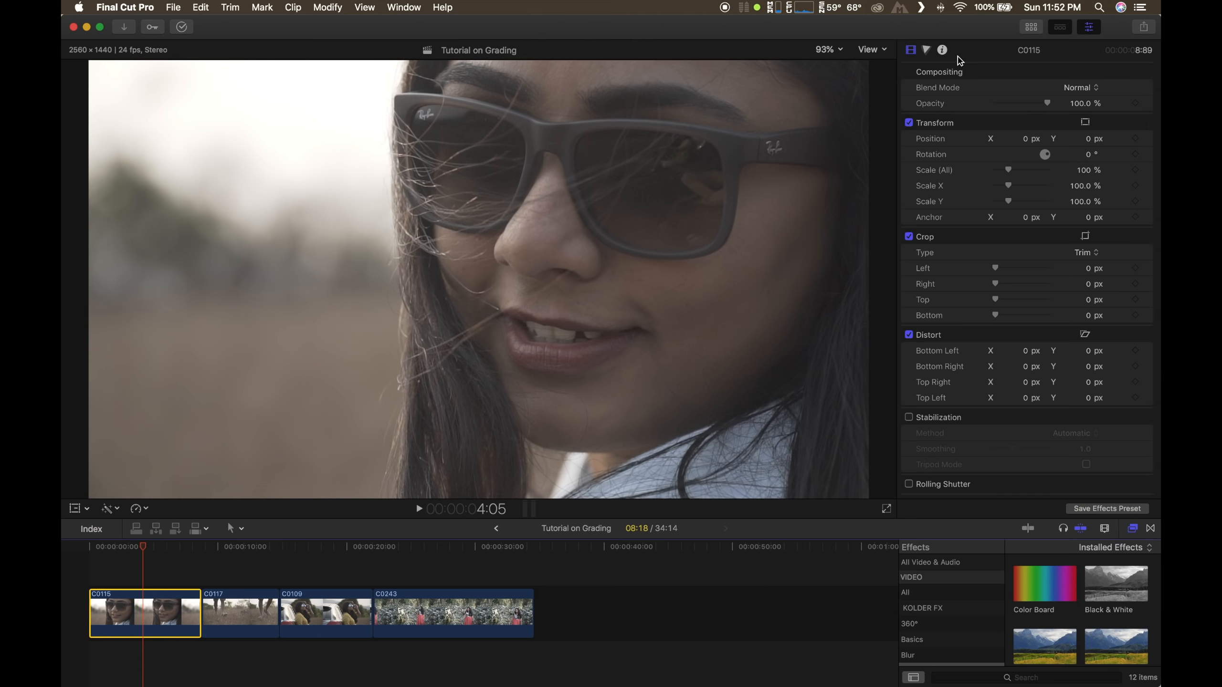
left_click(925, 51)
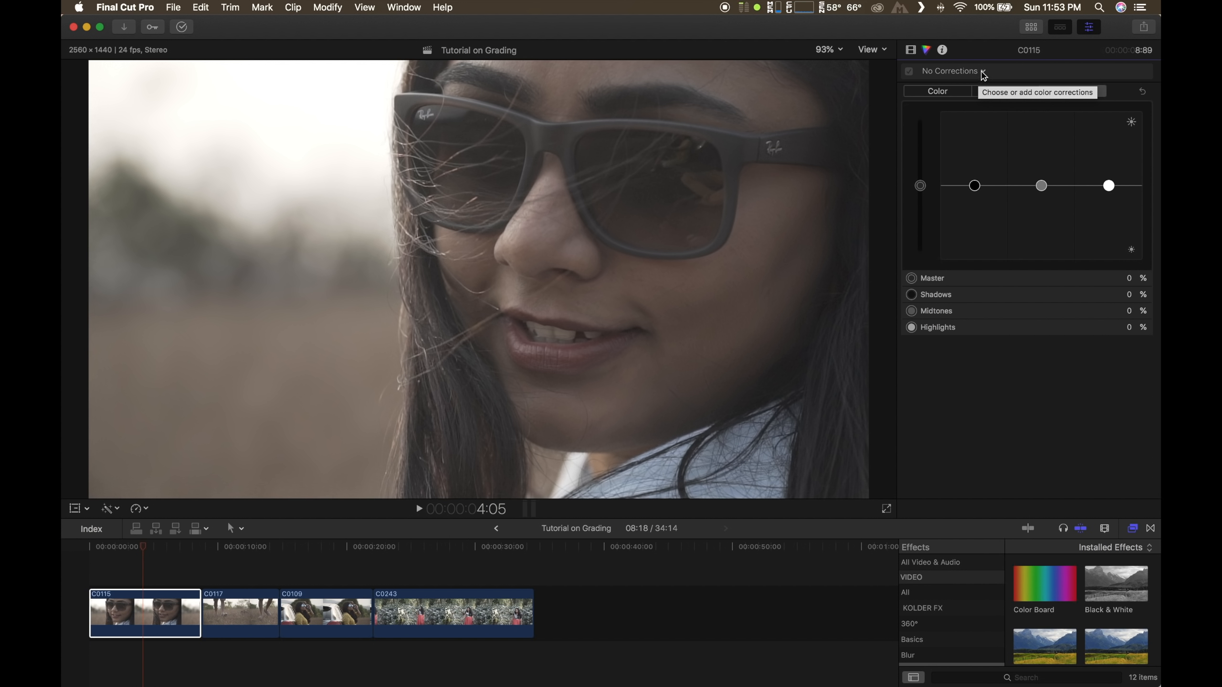
left_click(981, 71)
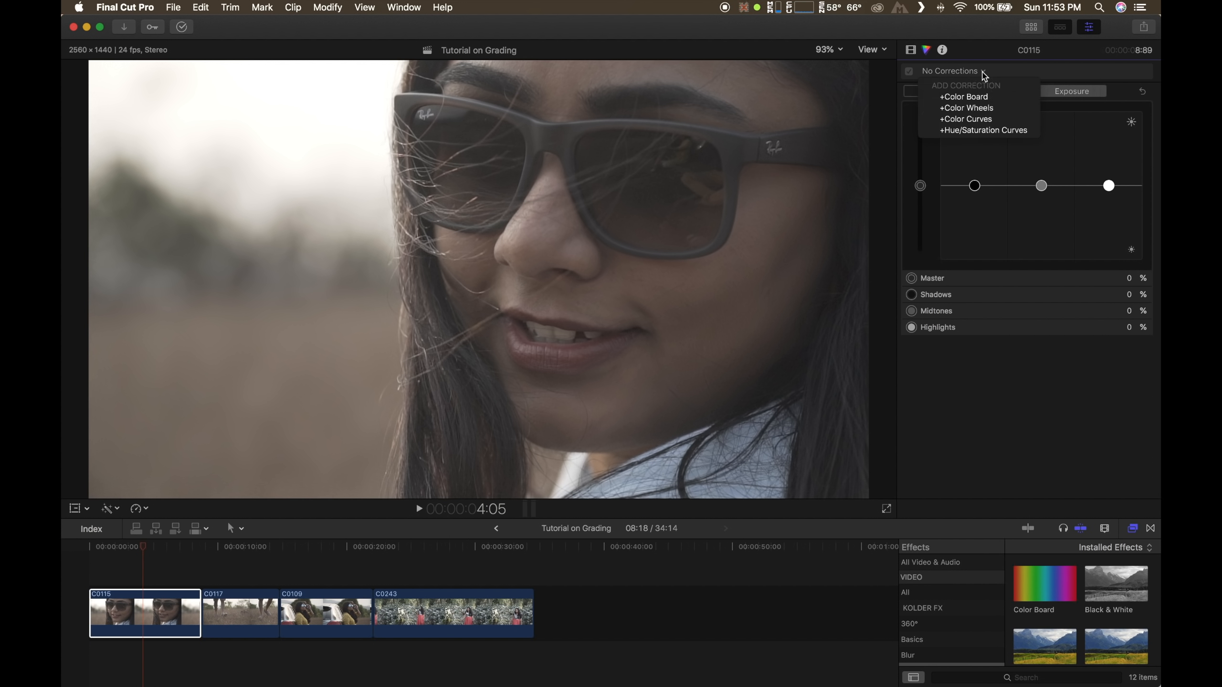
left_click(990, 121)
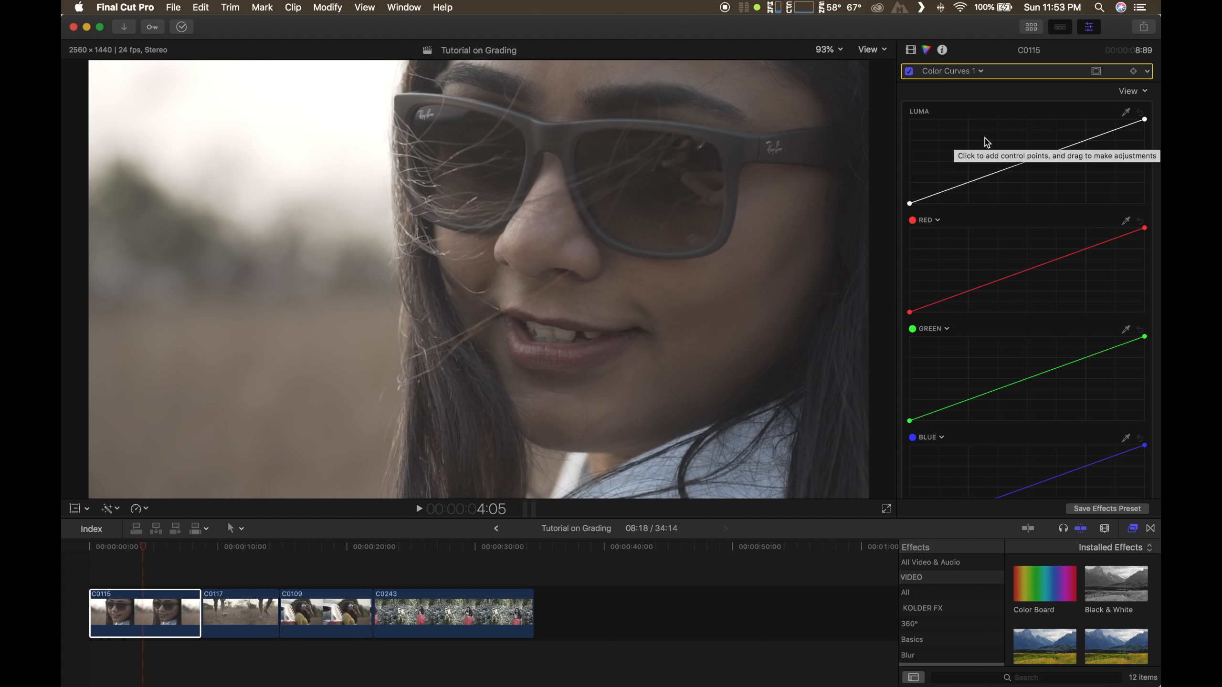
Show the video scopes and slightly lower the highlight ends of C0115's red and green curves to match blue in the RGB Parade
key("super+7")
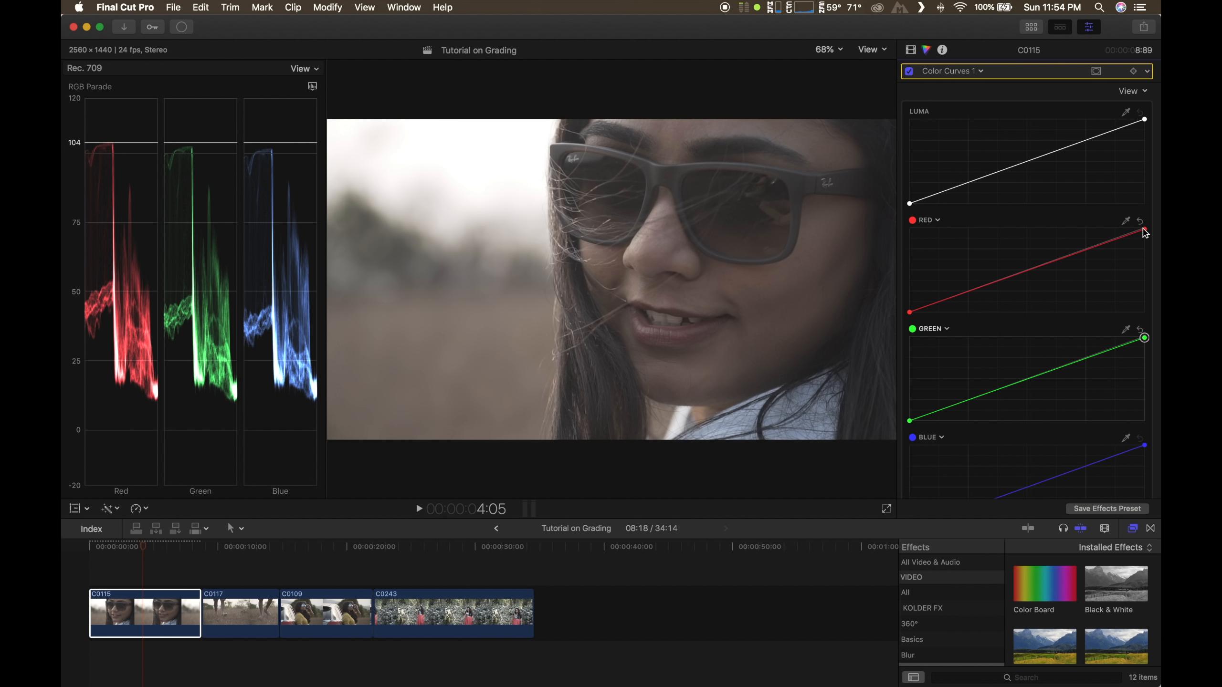
left_click_drag(1144, 229, 1145, 235)
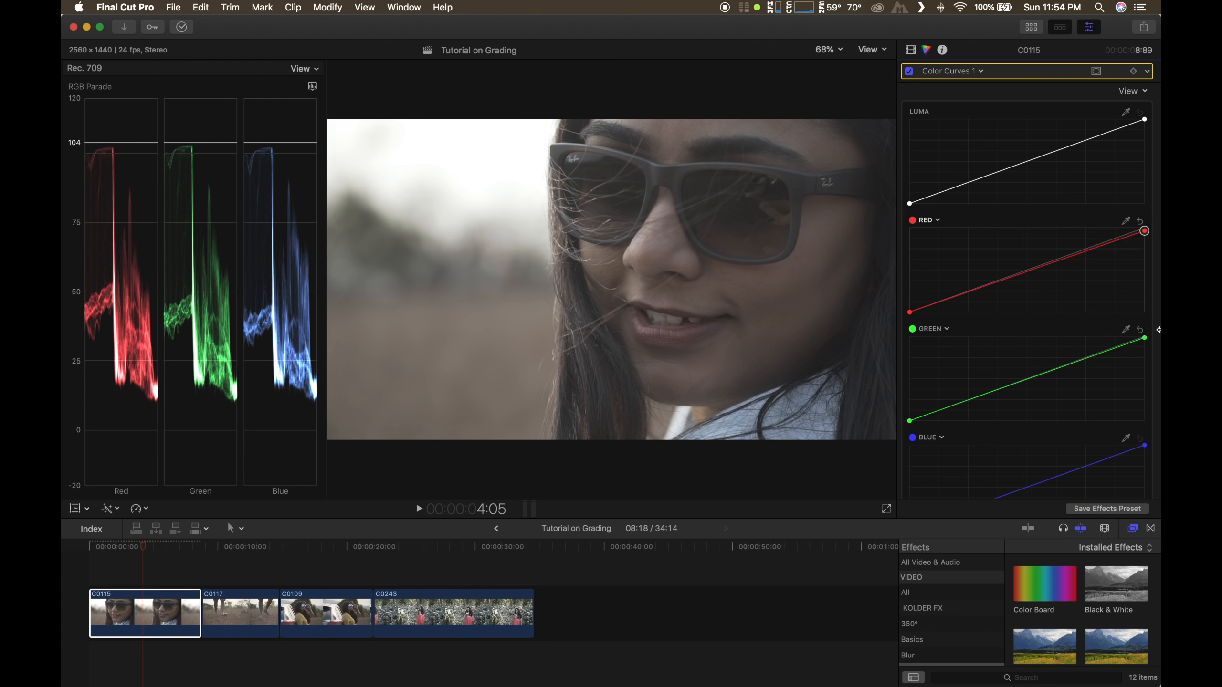
left_click_drag(1144, 232, 1146, 229)
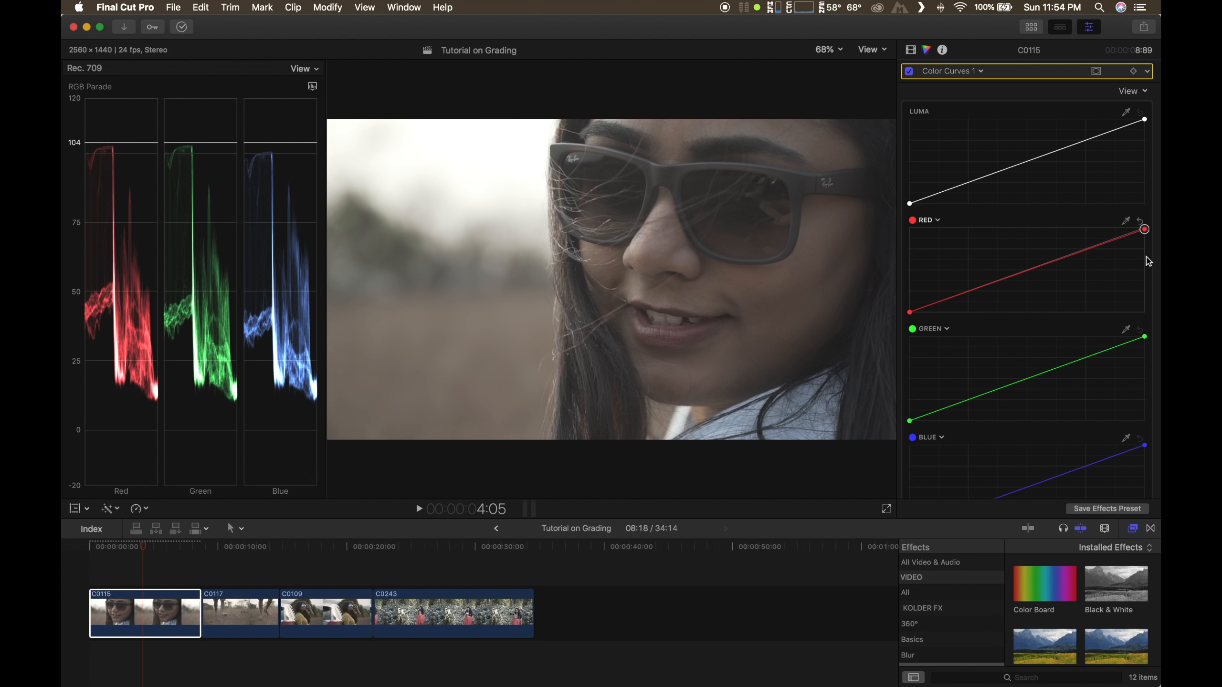
left_click(1145, 337)
left_click_drag(1148, 338, 1148, 338)
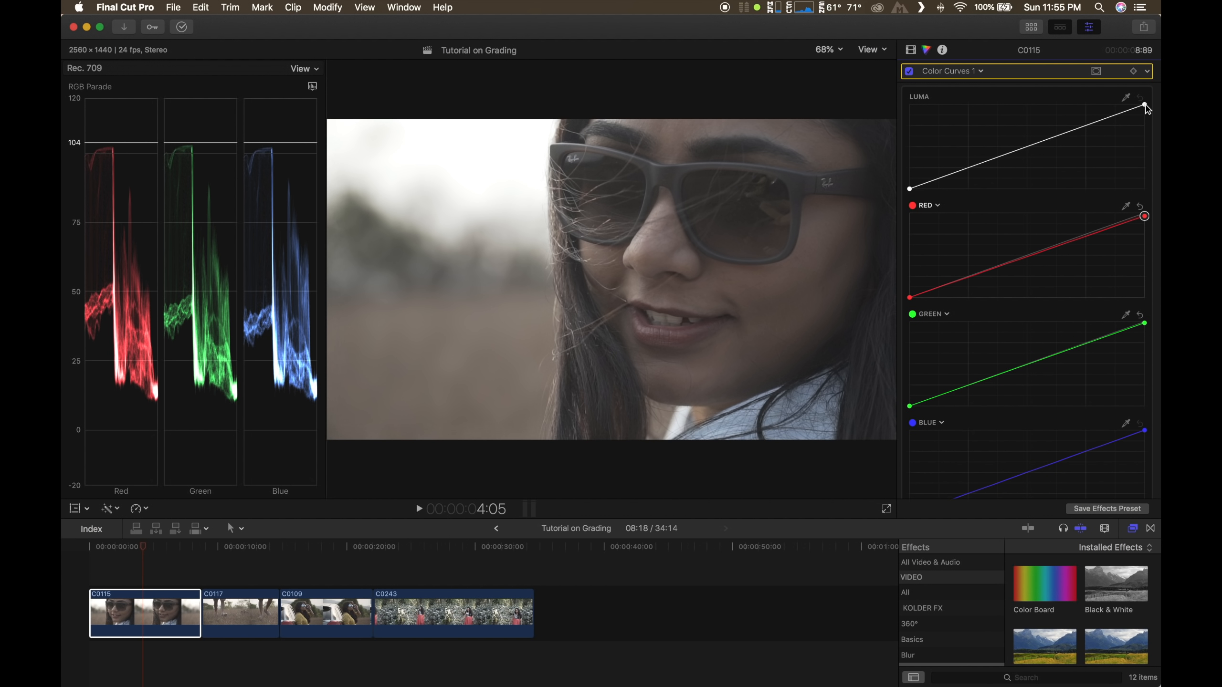
On C0115's luma curve, lower the white point to about 100 on the scope and move the black point inward until shadows sit just above 0
left_click_drag(1145, 104, 1145, 106)
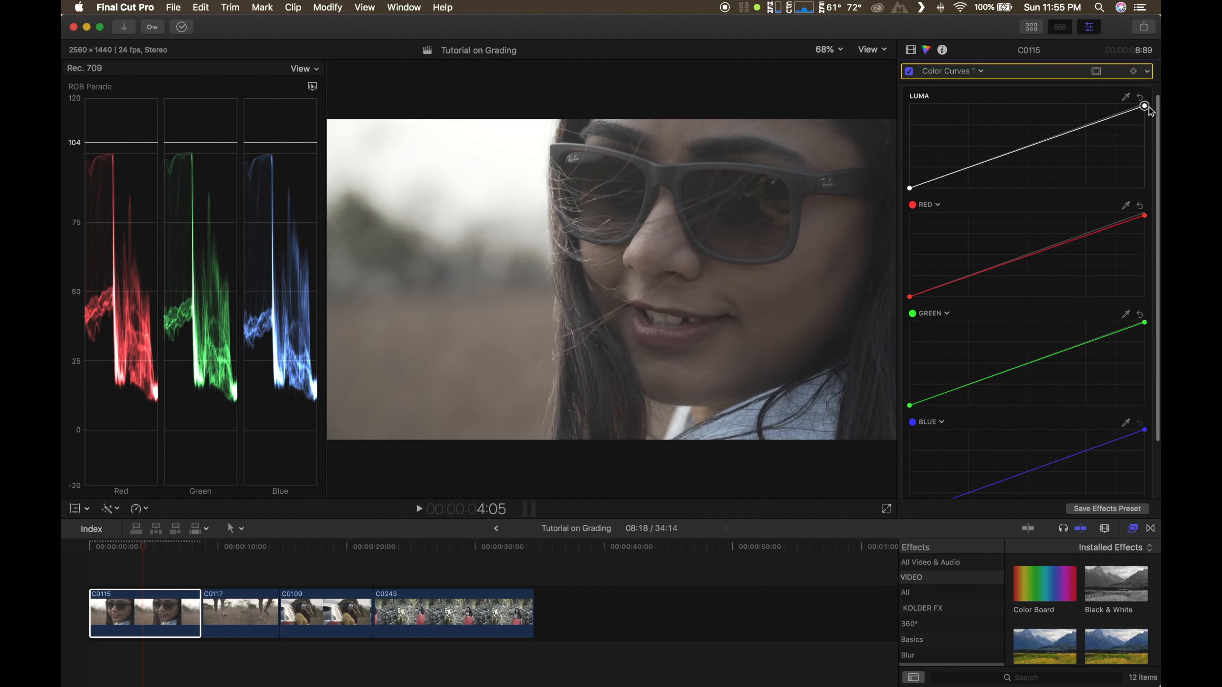
scroll(1140, 308, "down", 5)
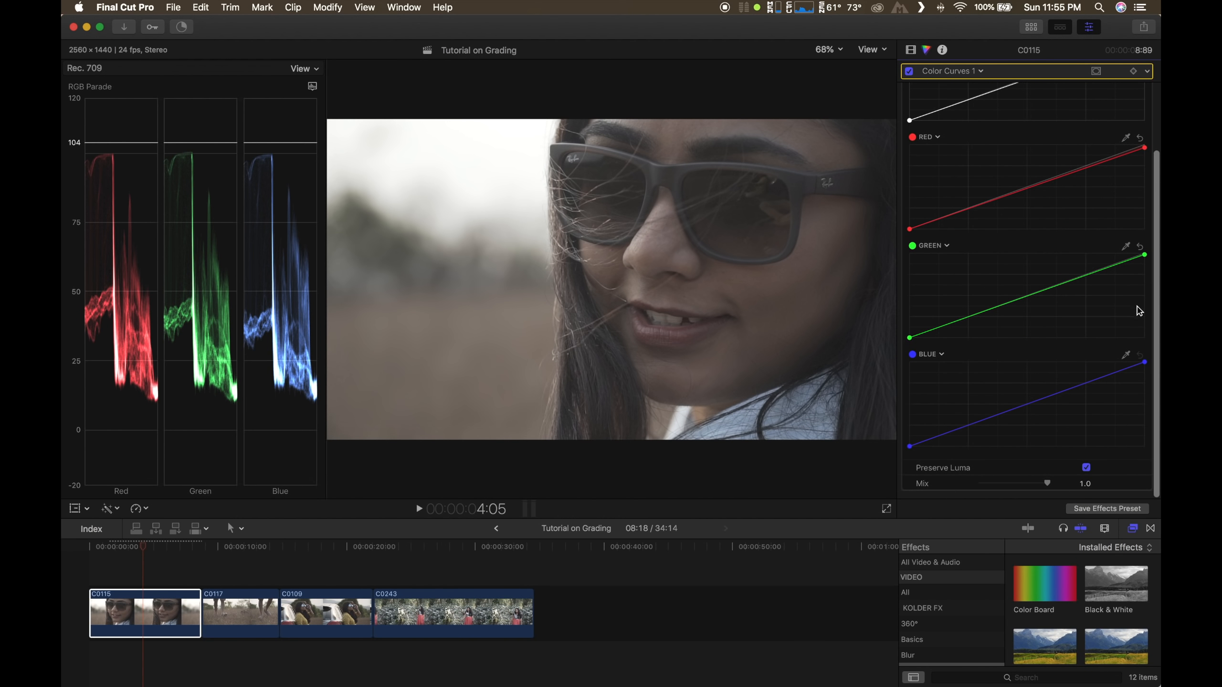
scroll(1137, 337, "up", 5)
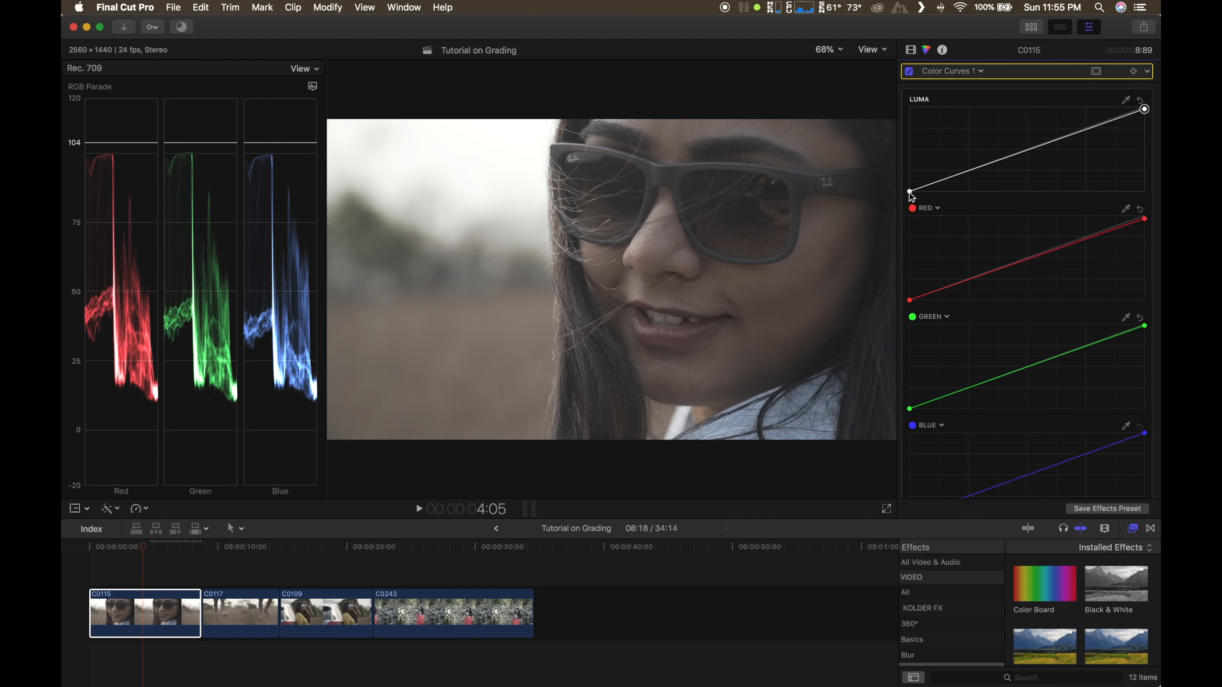
left_click_drag(910, 192, 928, 210)
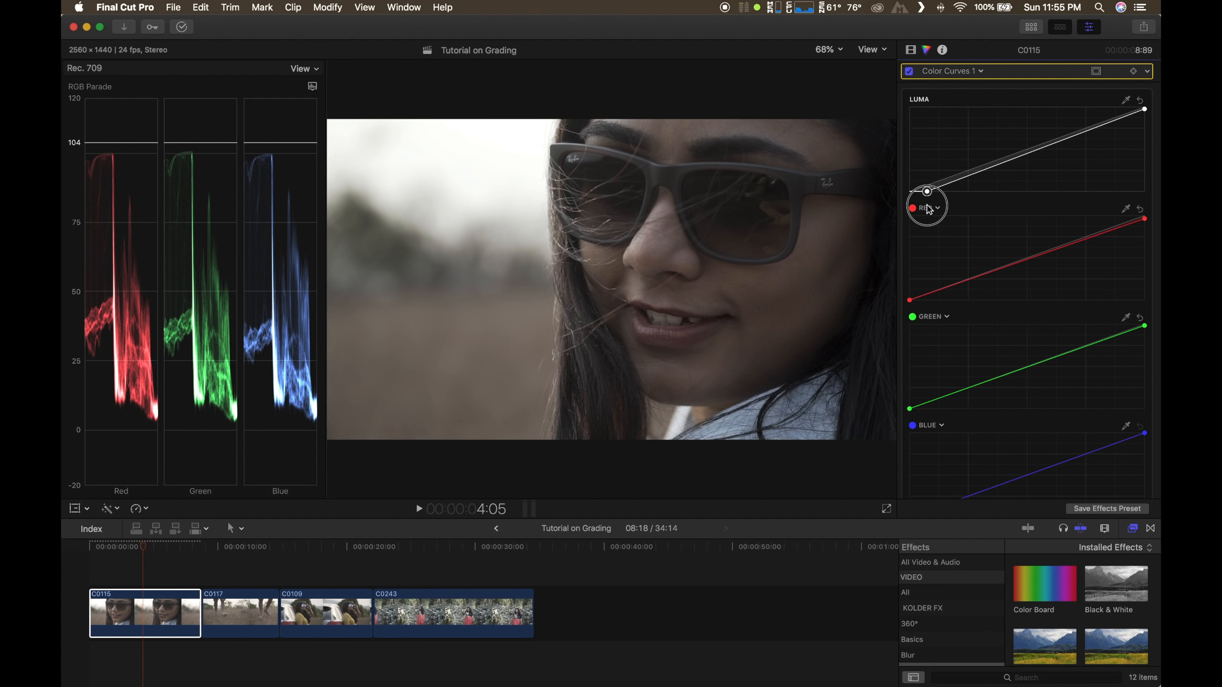
left_click_drag(928, 209, 929, 210)
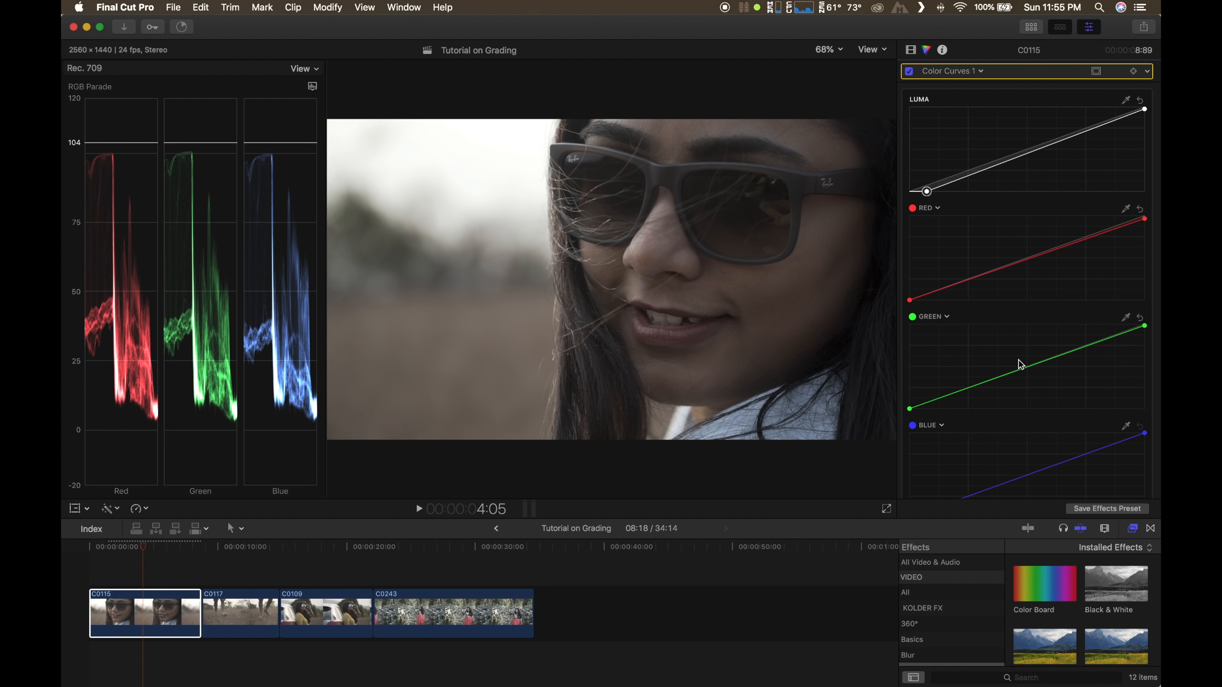
Add Hue/Saturation Curves to C0115, raising the overall Hue vs Sat level moderately and the Orange vs Sat level slightly
left_click(981, 72)
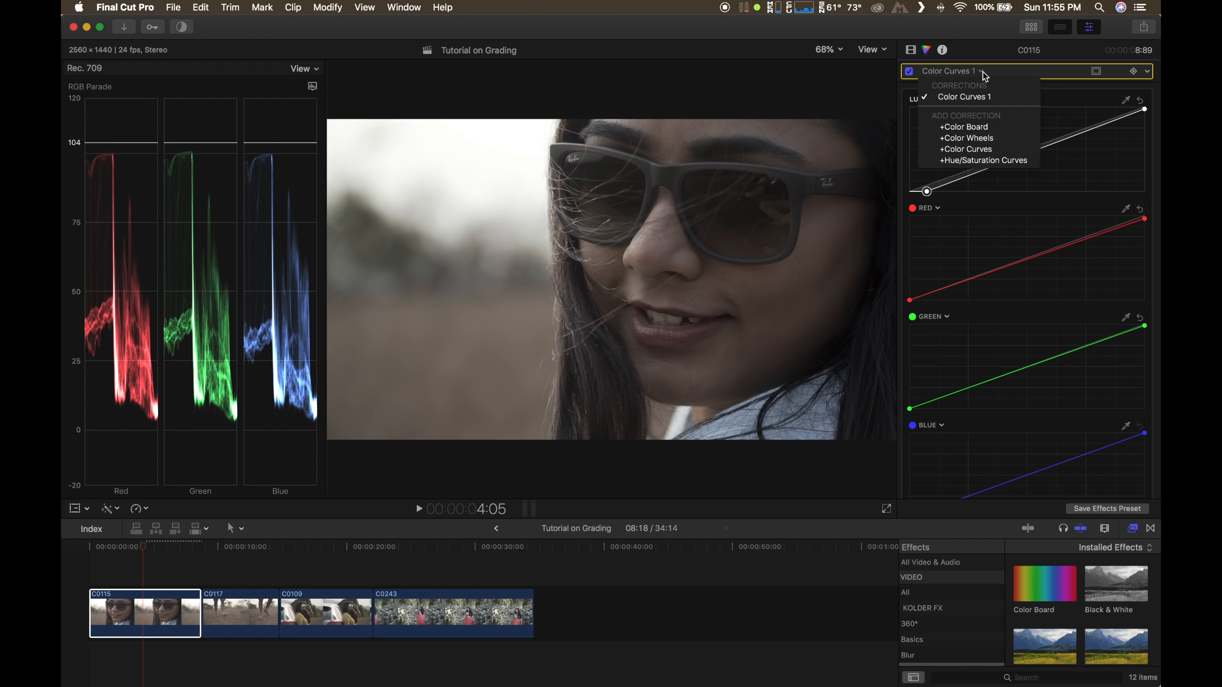
left_click(997, 165)
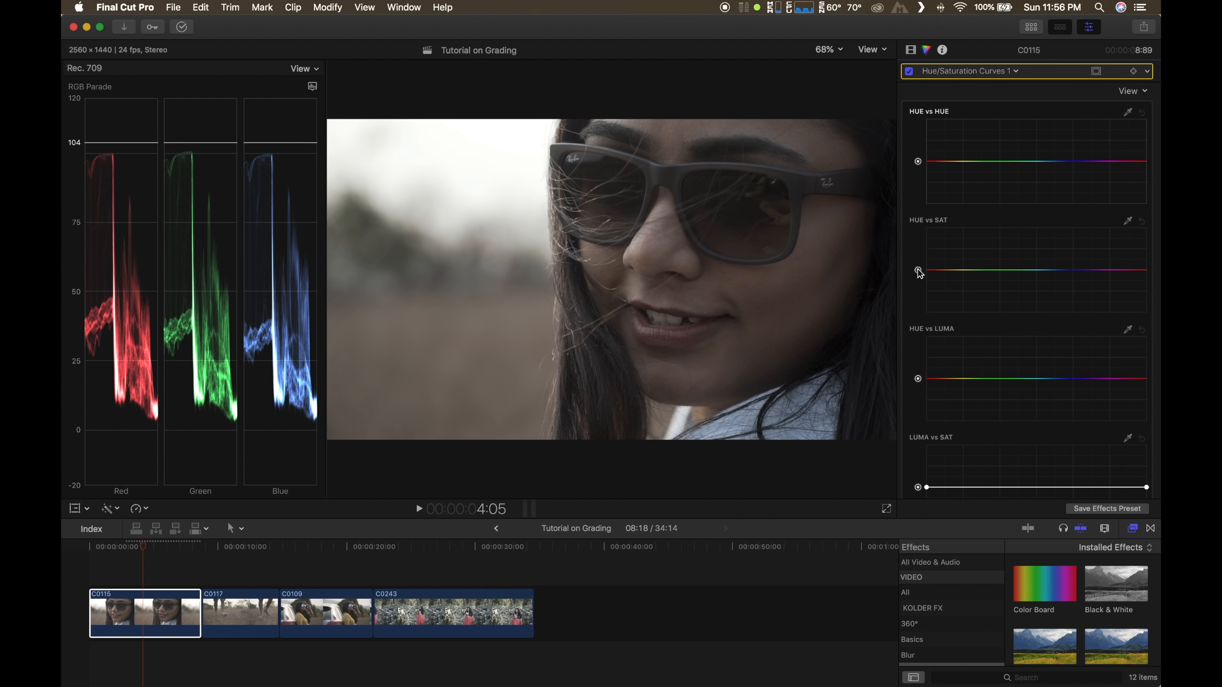
left_click_drag(917, 270, 918, 250)
scroll(1027, 344, "down", 6)
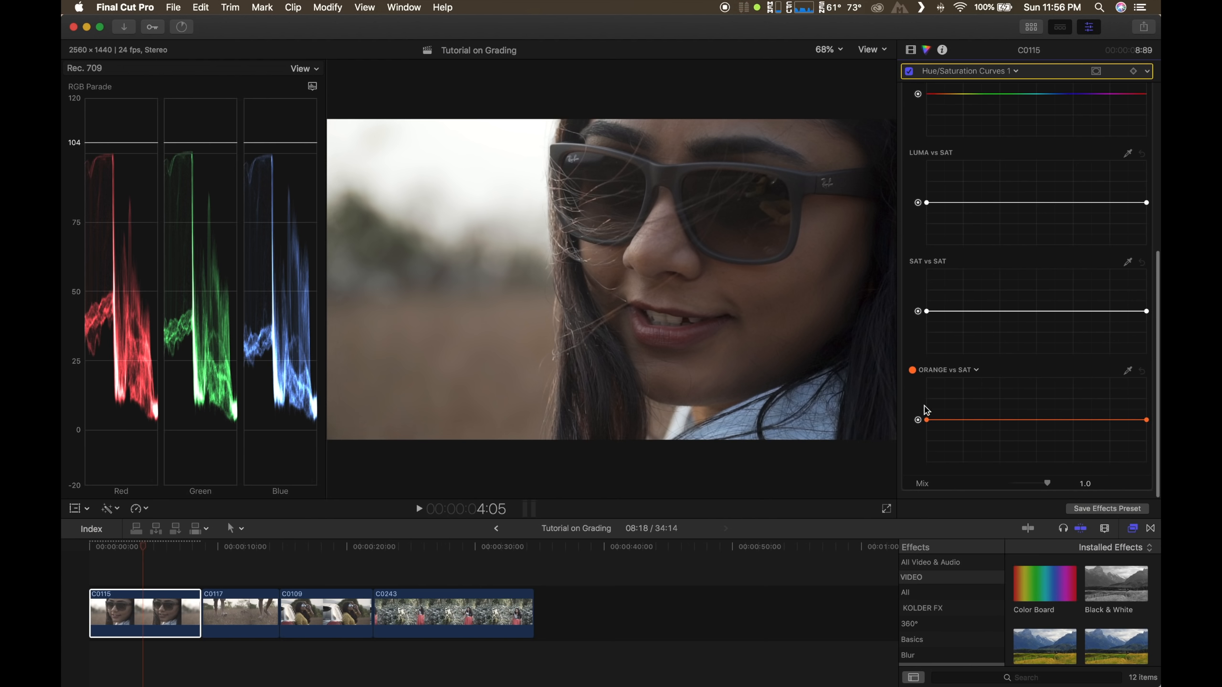
left_click_drag(919, 423, 919, 418)
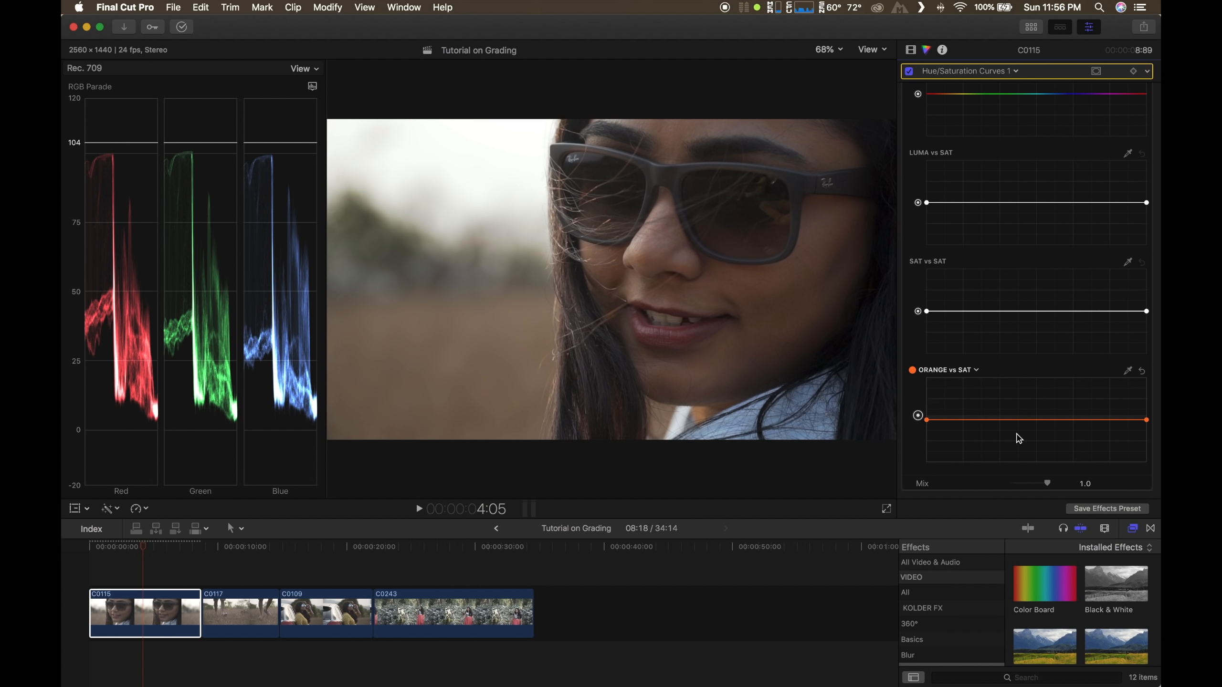
scroll(1018, 438, "up", 10)
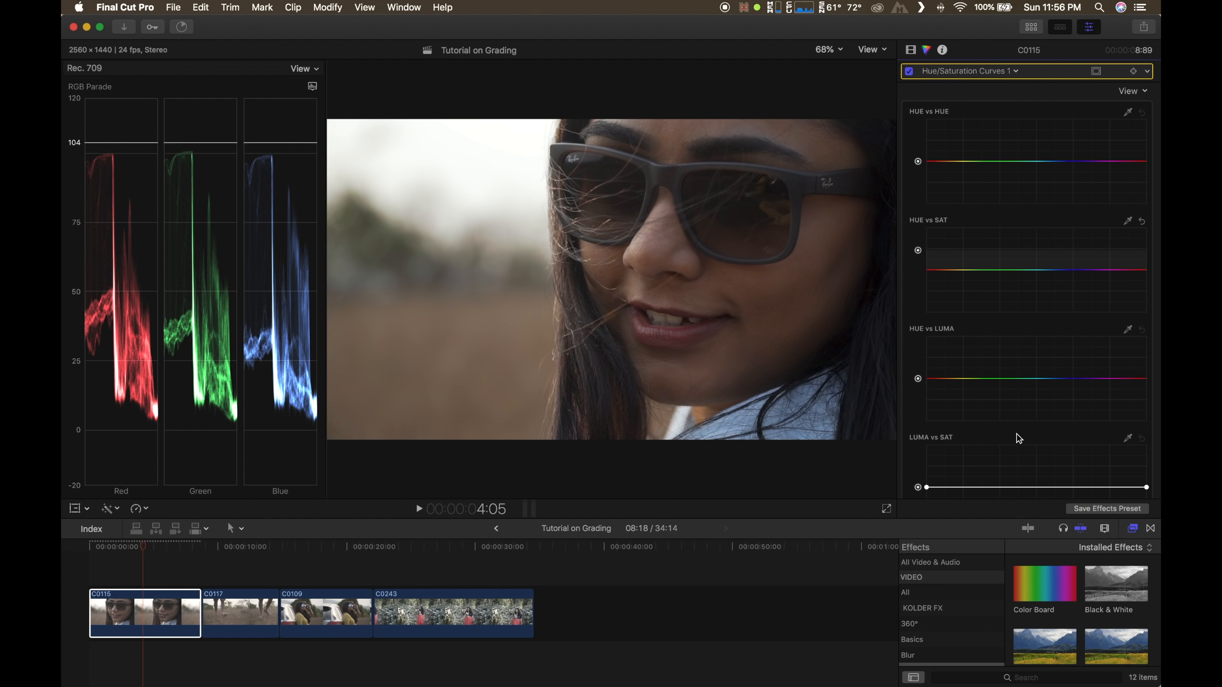
Copy the graded clip C0115 along with its color corrections
left_click(168, 628)
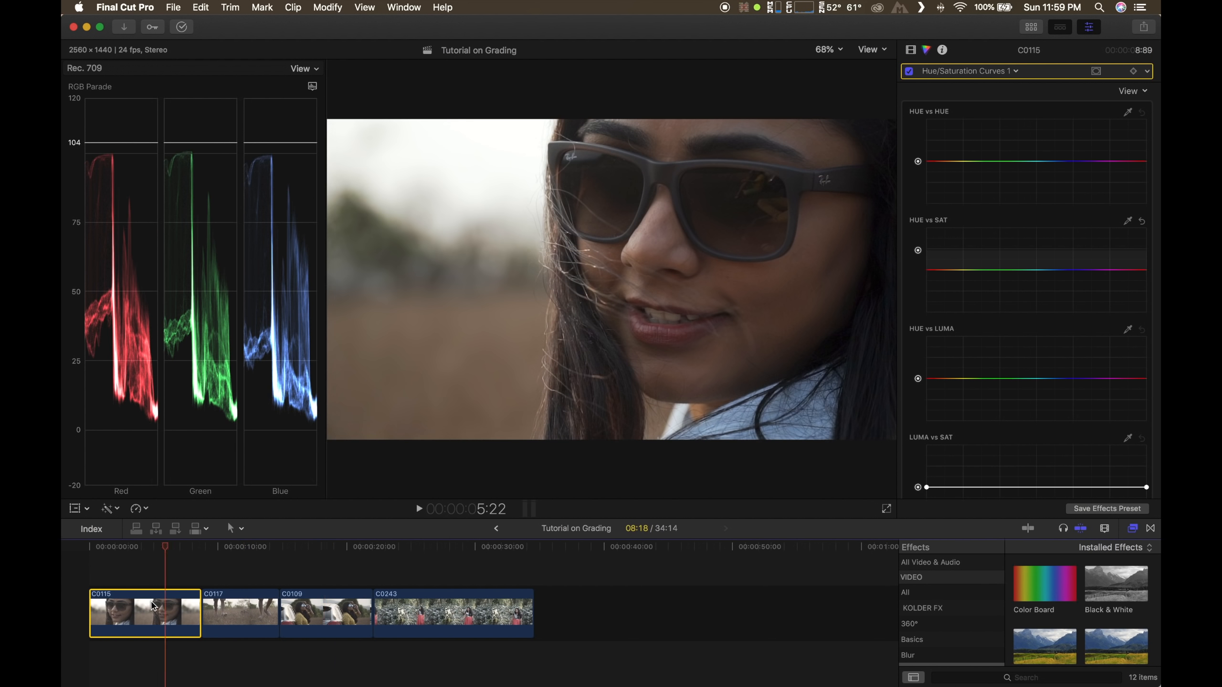
right_click(153, 605)
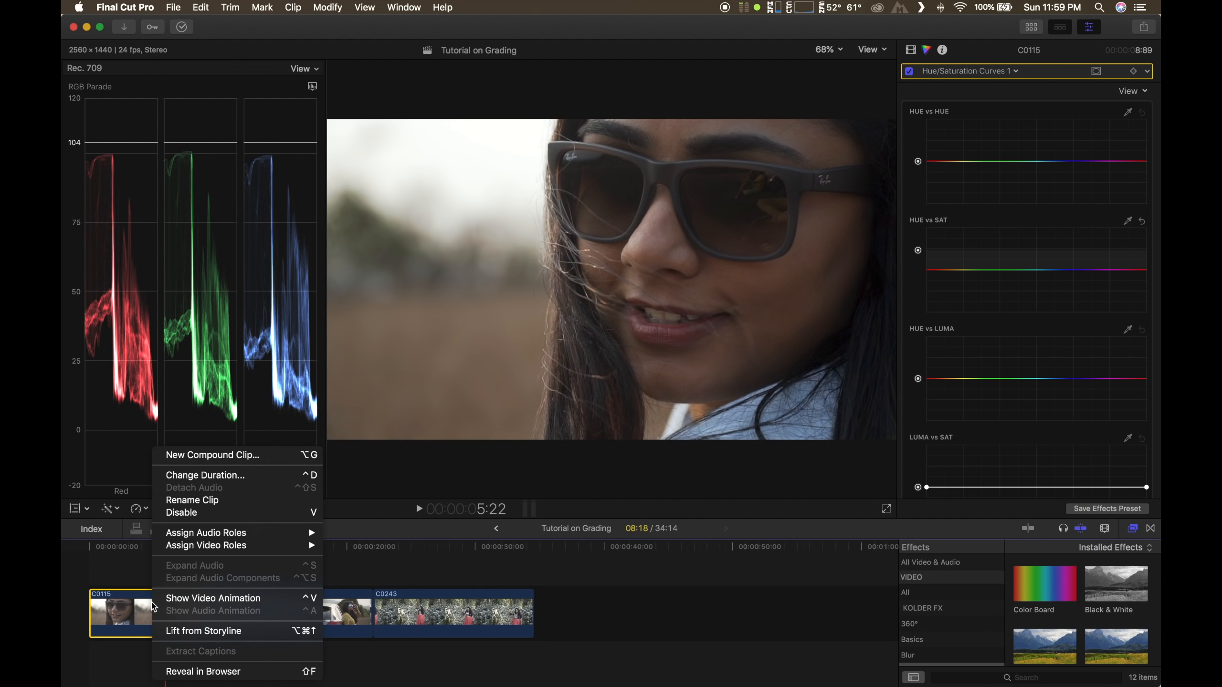
right_click(137, 609)
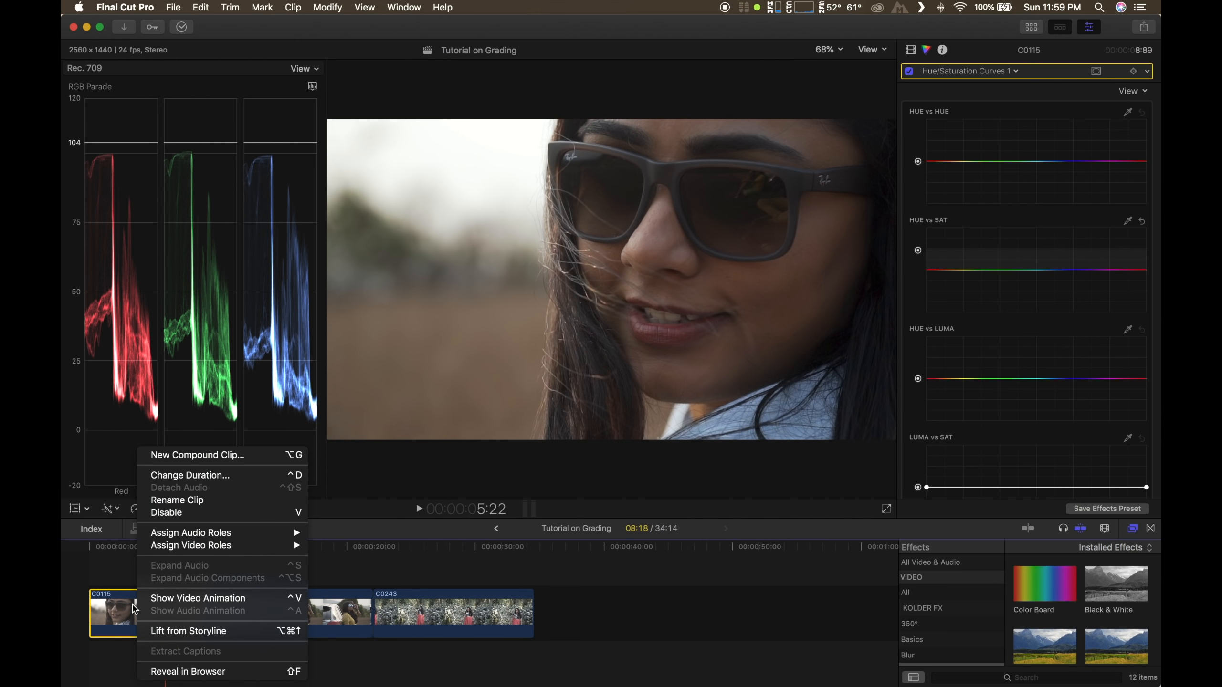
left_click(123, 609)
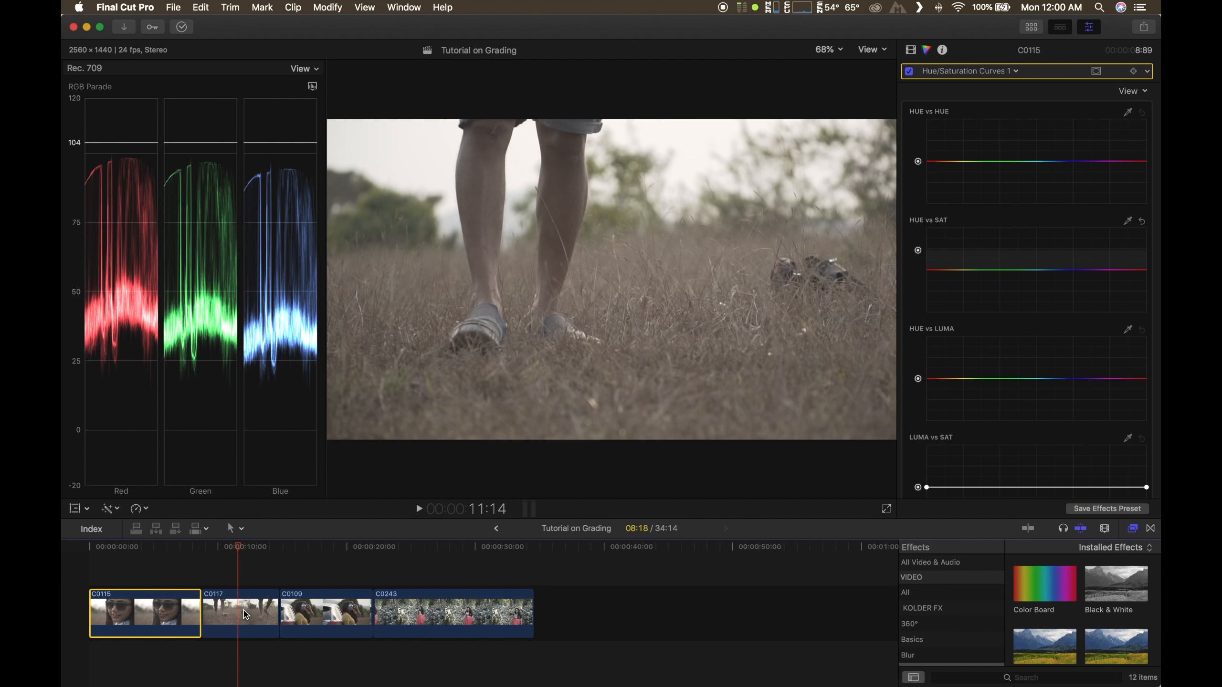
Paste only the Effects attributes, Color Curves 1 and Hue/Saturation Curves 1, from C0115 onto clip C0117
left_click(245, 617)
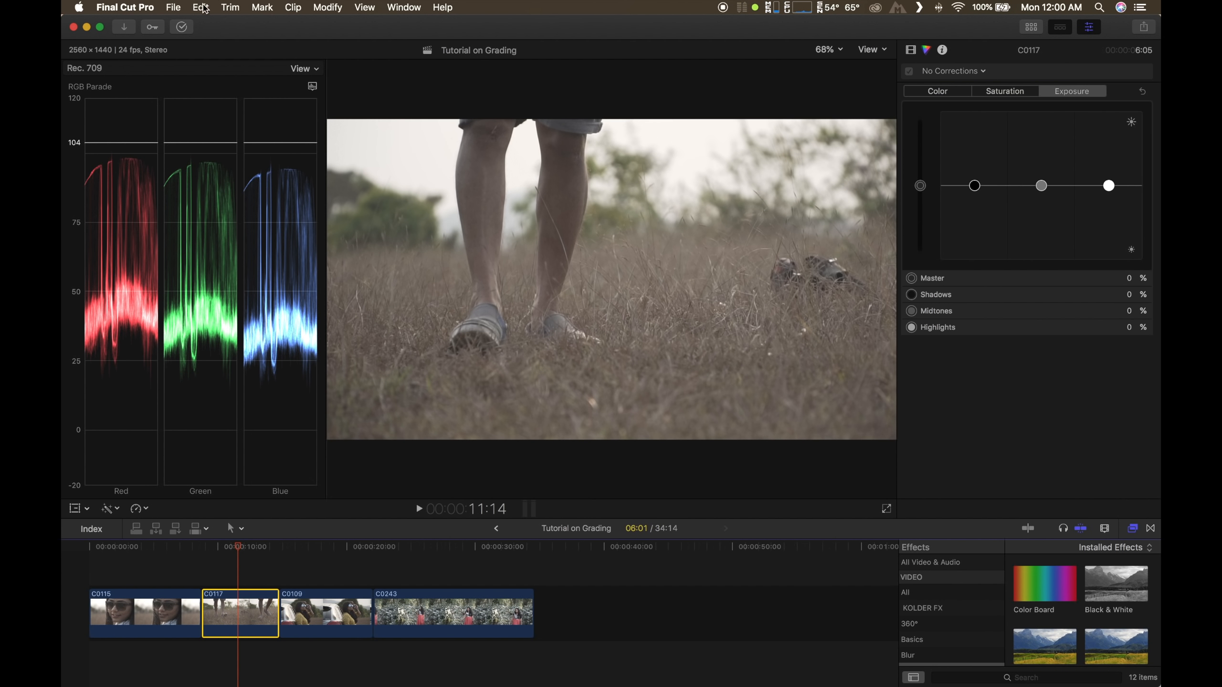
left_click(204, 8)
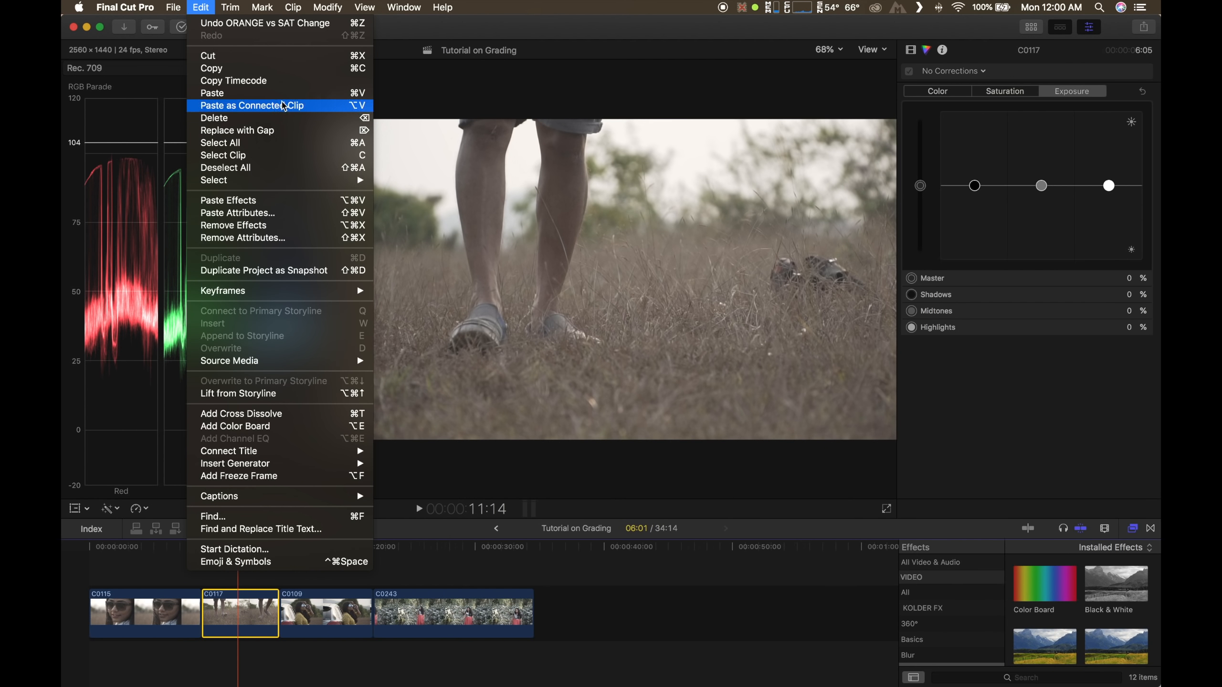
left_click(327, 213)
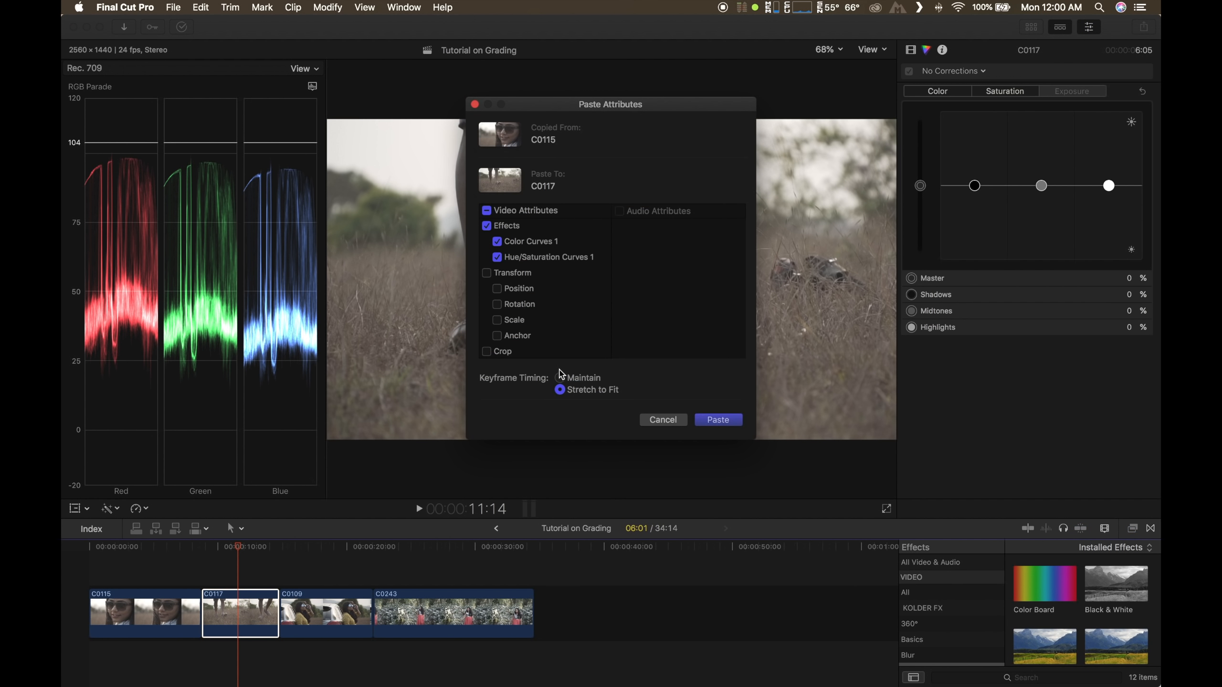
left_click(491, 212)
left_click(486, 212)
left_click(487, 225)
left_click(717, 419)
Paste C0115's color correction attributes onto clip C0109
left_click(328, 549)
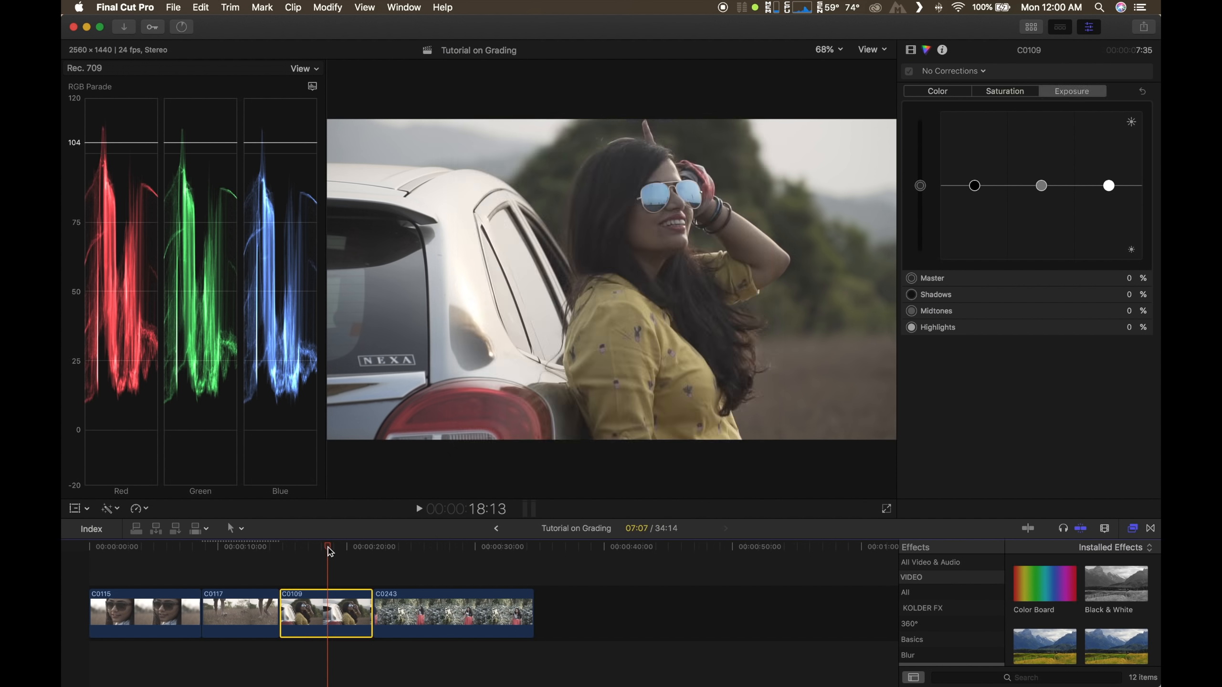
key("super+shift+v")
left_click(490, 212)
left_click(487, 212)
left_click(718, 420)
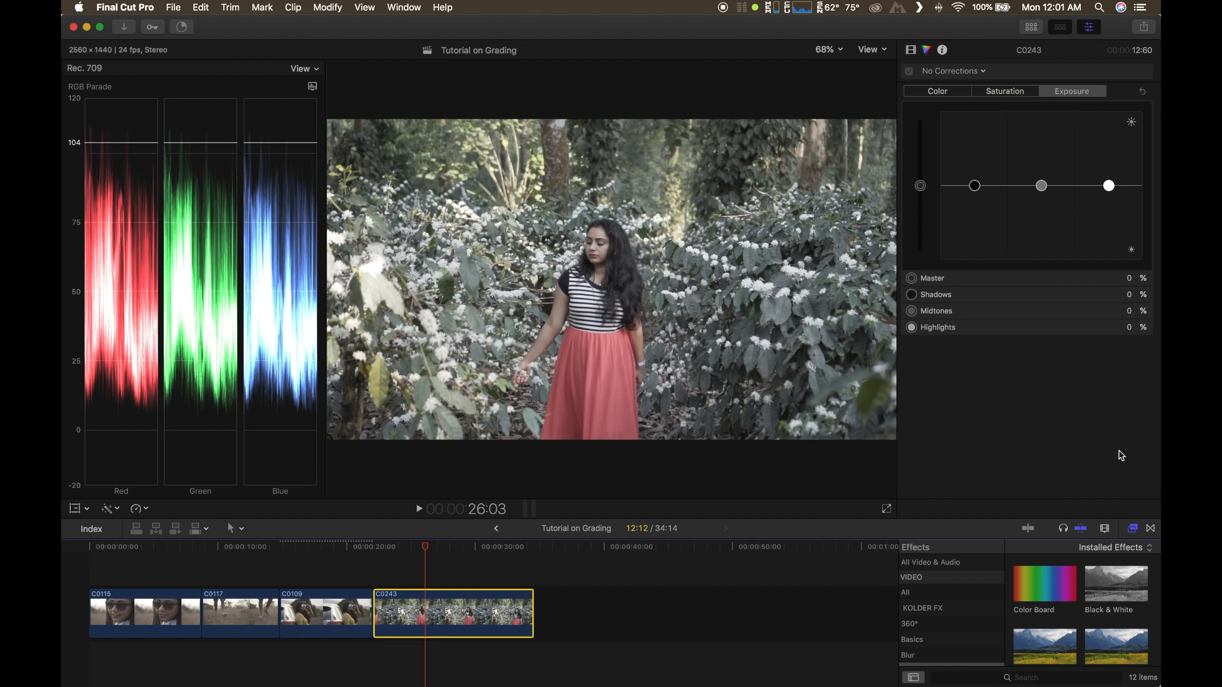
Paste only C0115's Color Curves 1 and Hue/Saturation Curves 1 effects onto clip C0243, keeping keyframe timing at Stretch to Fit
key("super+shift+v")
left_click(486, 210)
left_click(486, 210)
left_click(486, 225)
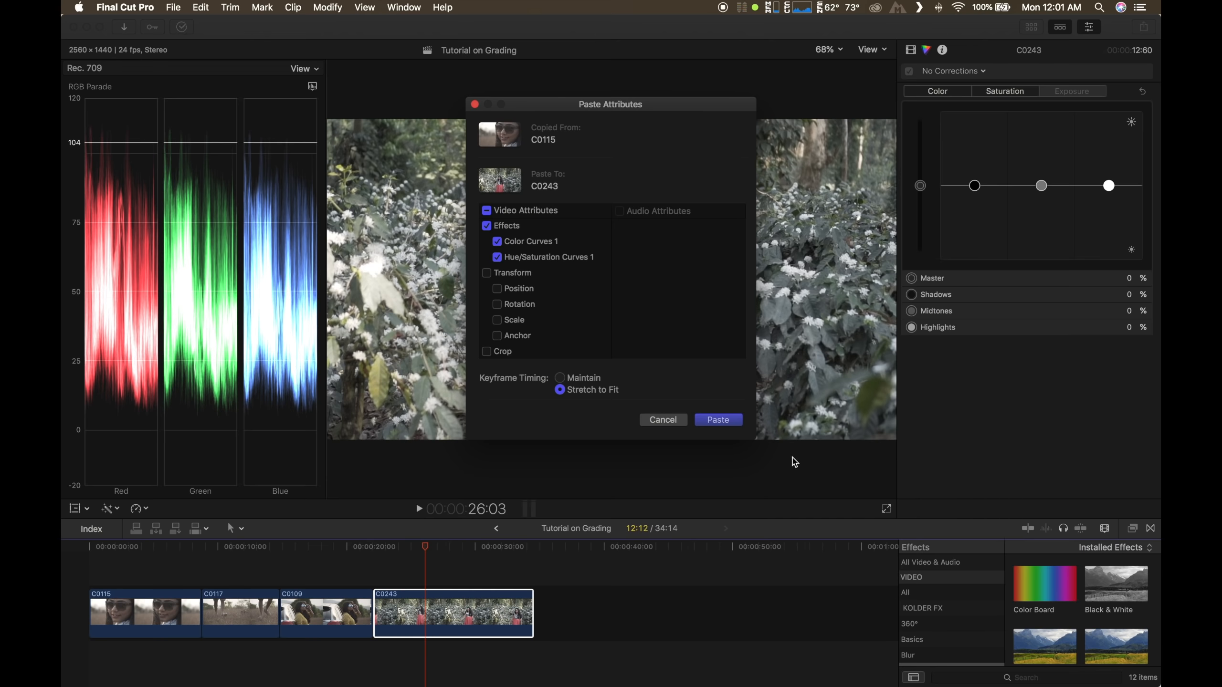
key("Return")
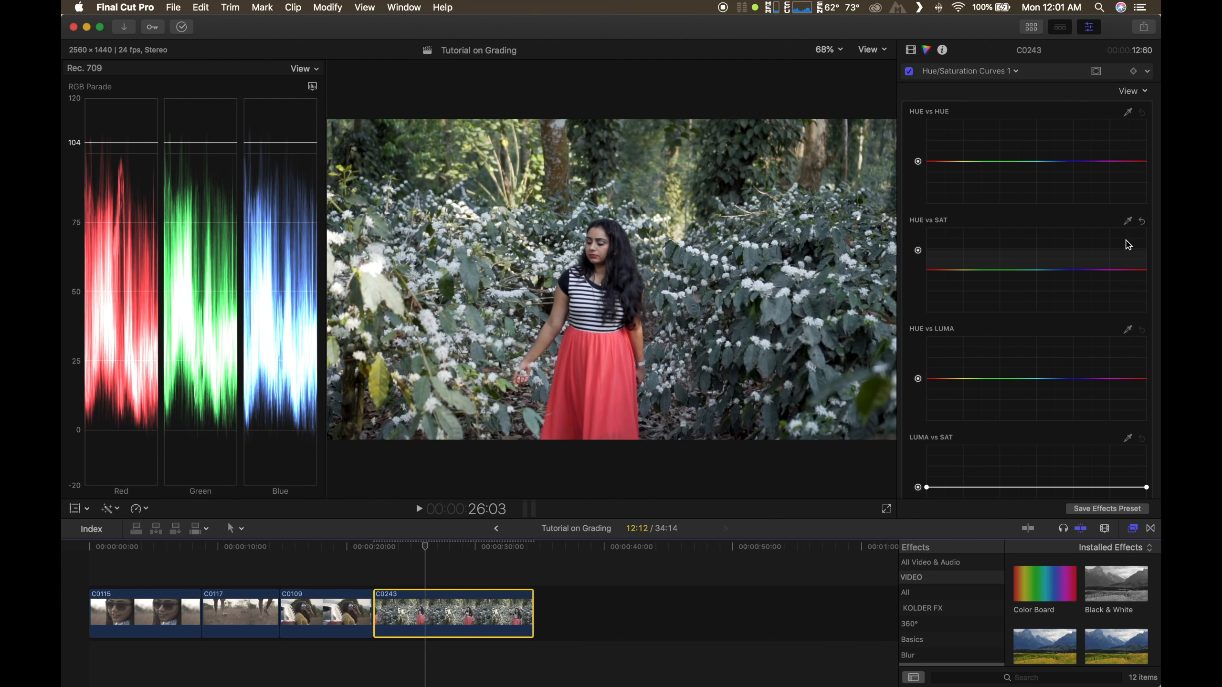
Fine-tune the luma curve of Color Curves 1 on clip C0117, moving the black point further inward to deepen the shadows
left_click(1014, 72)
left_click(981, 99)
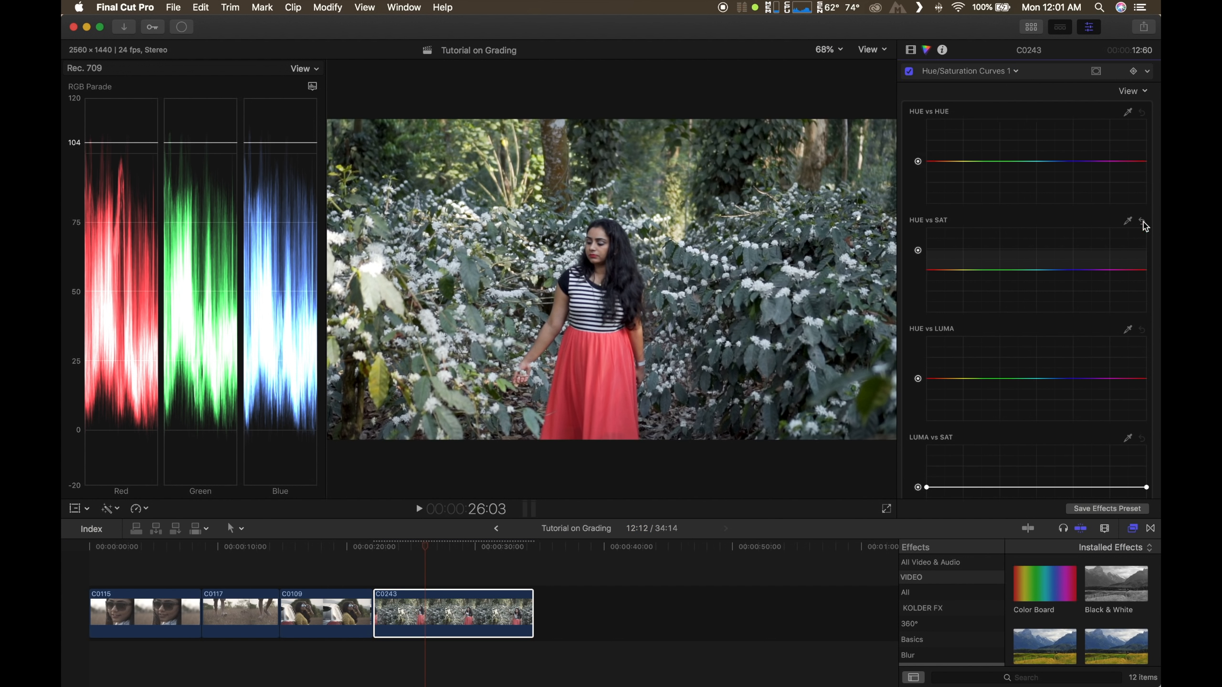
left_click_drag(1144, 122, 1144, 125)
left_click_drag(926, 203, 918, 207)
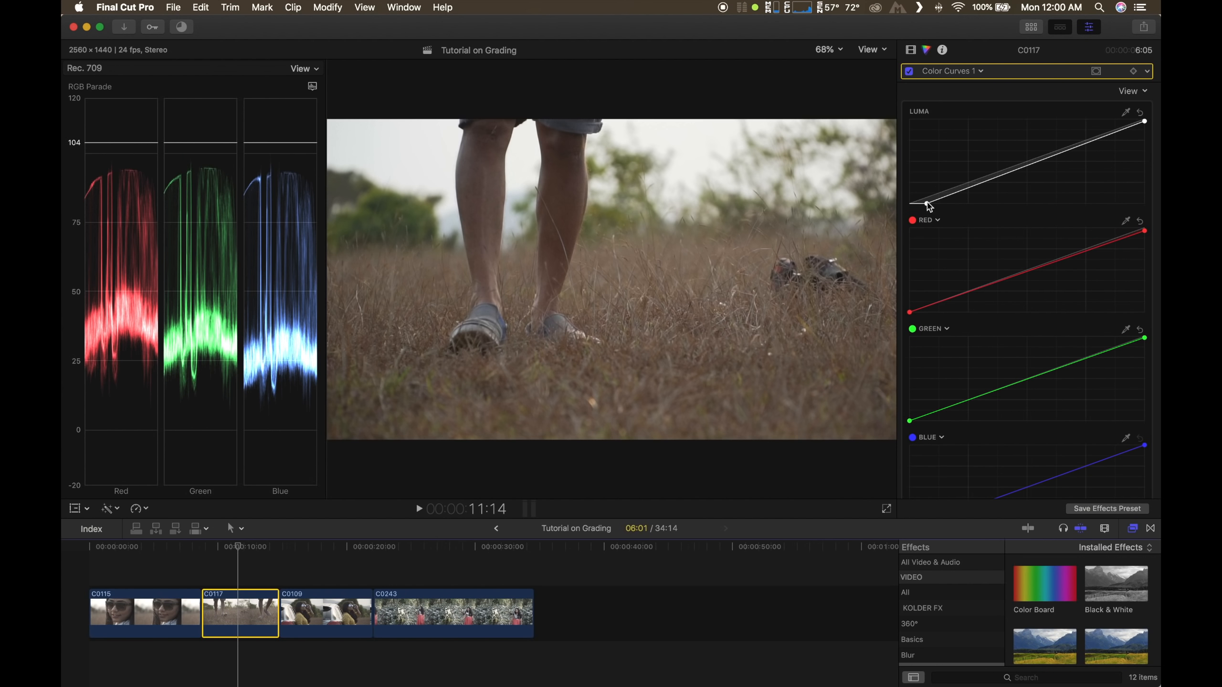
left_click_drag(930, 203, 938, 215)
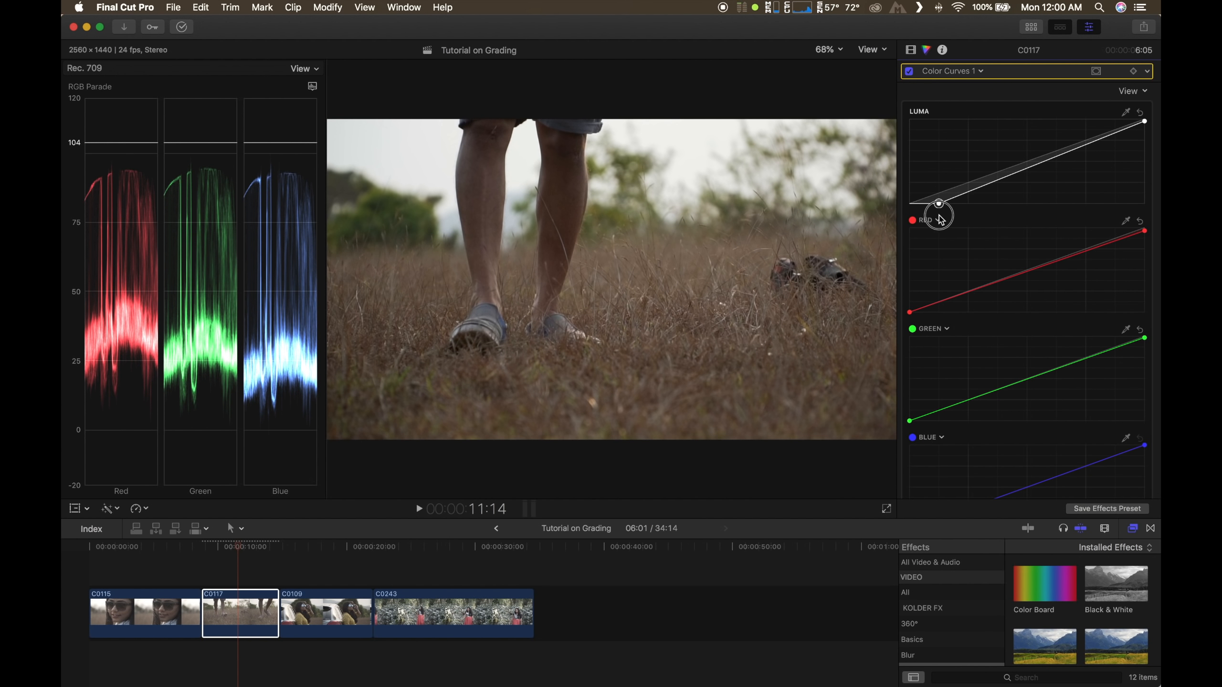
Move the white point of the luma curve on clip C0117 slightly inward to lift the highlights
left_click_drag(1144, 121, 1140, 120)
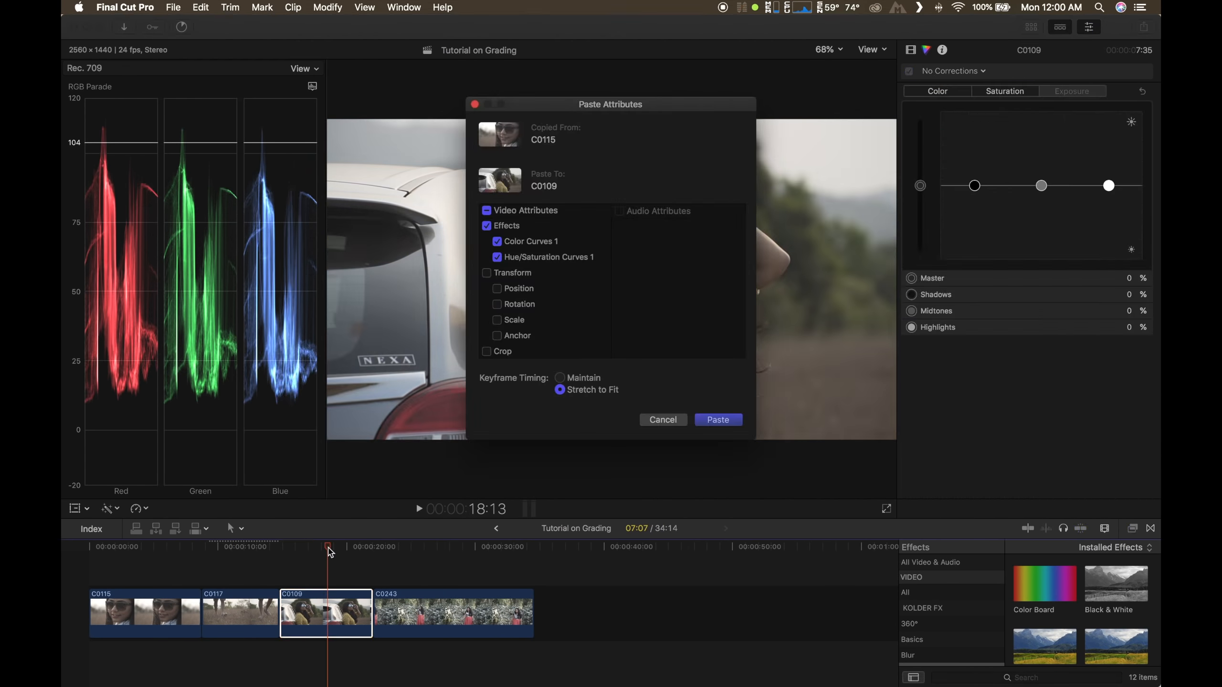
Paste C0115's Color Curves 1 and Hue/Saturation Curves 1 onto clip C0109, and lower the highlight end of its luma and red curves
key("Return")
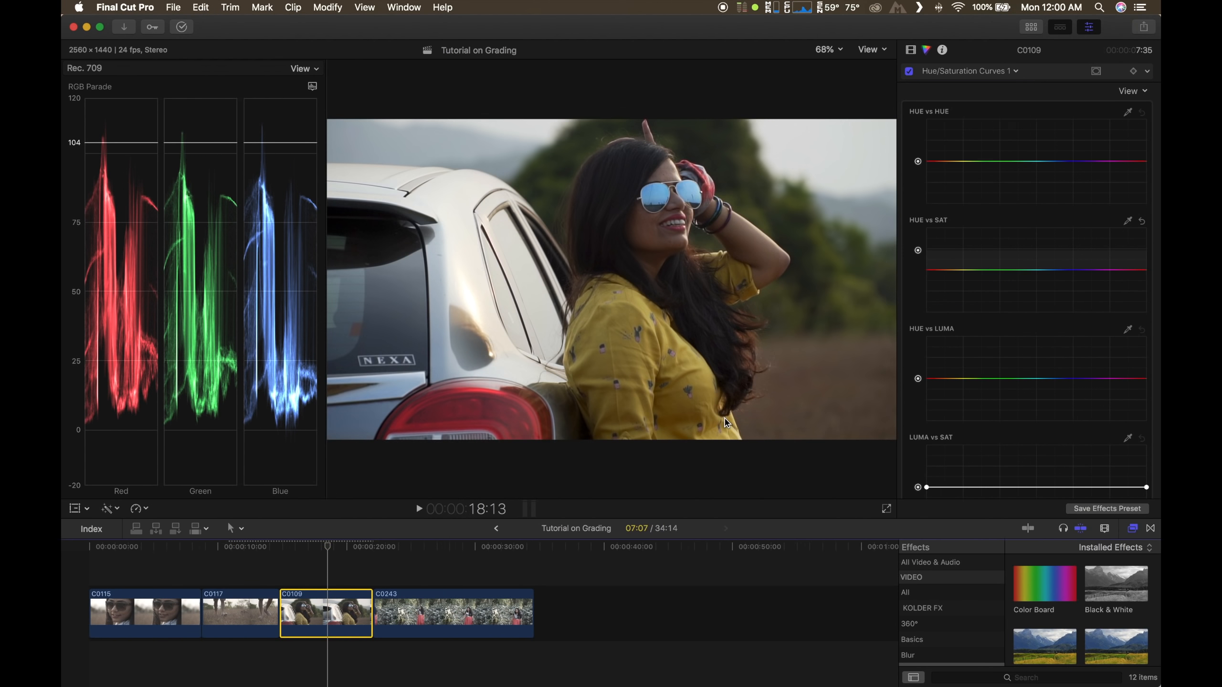
left_click(980, 70)
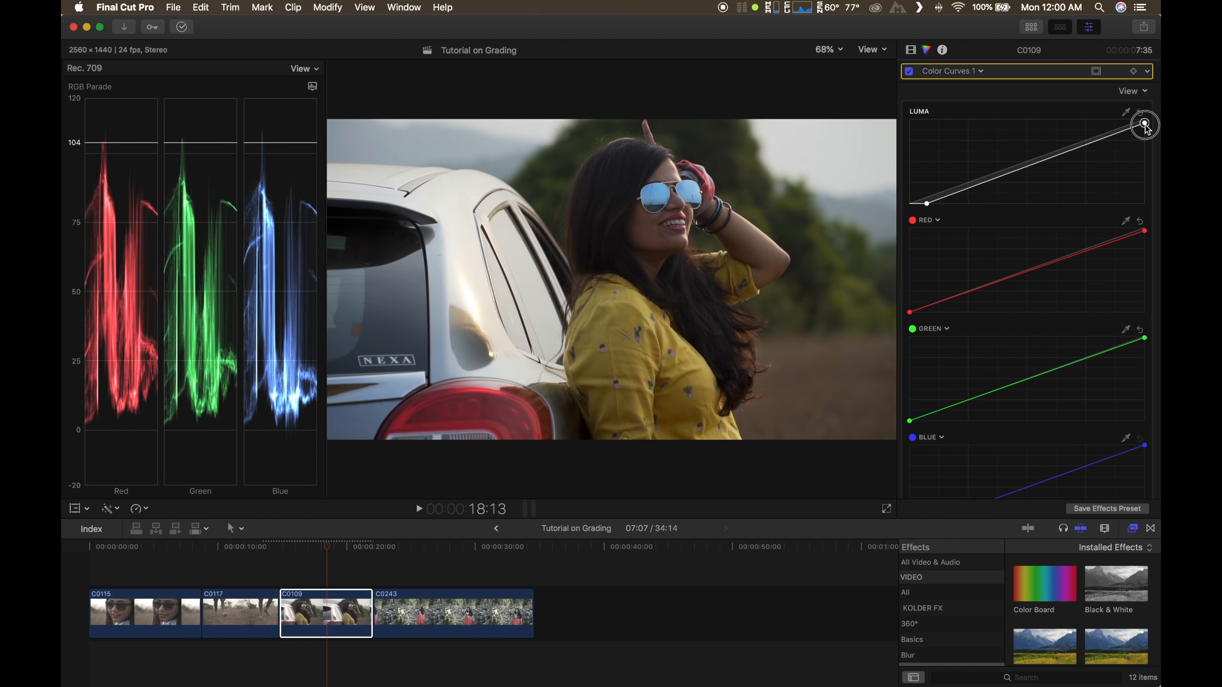
left_click_drag(1145, 126, 1145, 126)
left_click_drag(1132, 127, 1132, 124)
left_click_drag(1144, 231, 1144, 233)
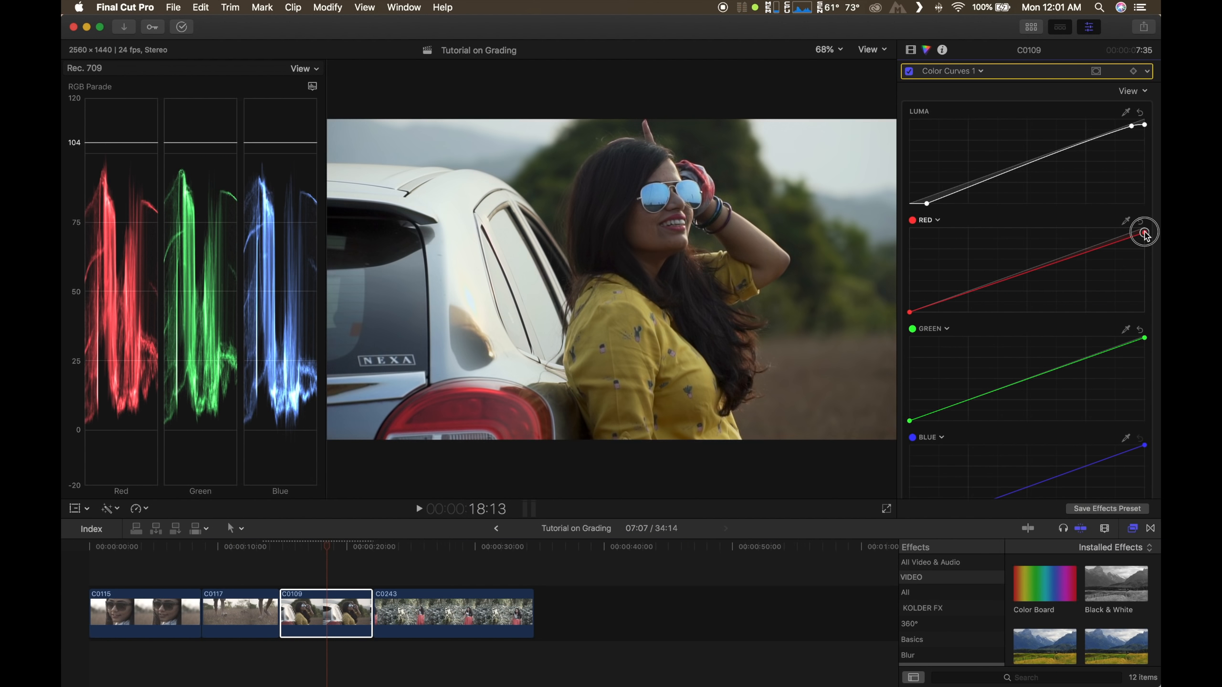
left_click_drag(1132, 124, 1131, 127)
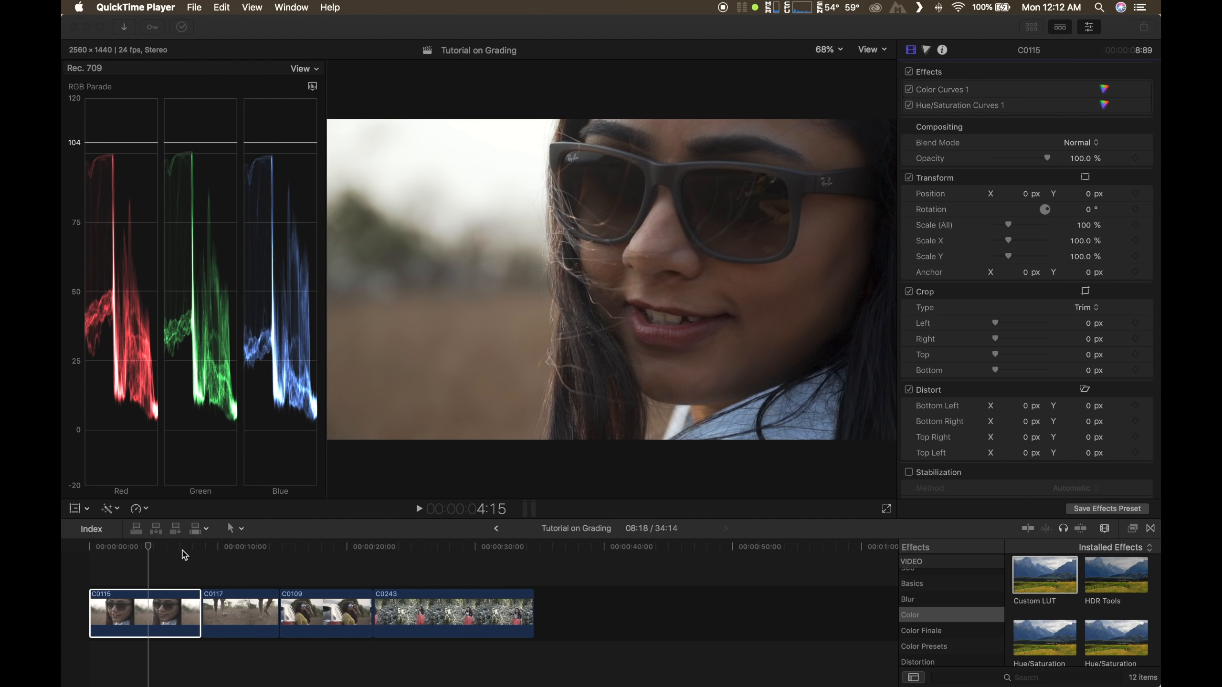
Review the corrected look of clips C0115, C0117, C0109 and C0243 in the viewer and RGB parade
left_click(183, 555)
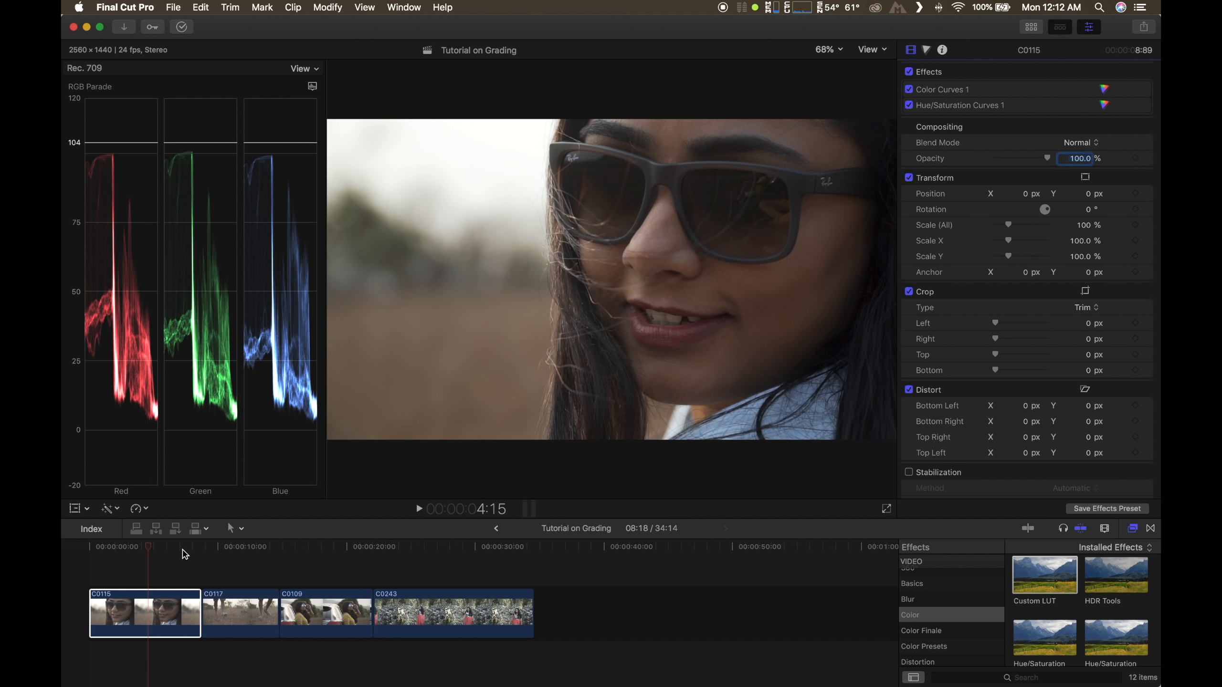
left_click(230, 556)
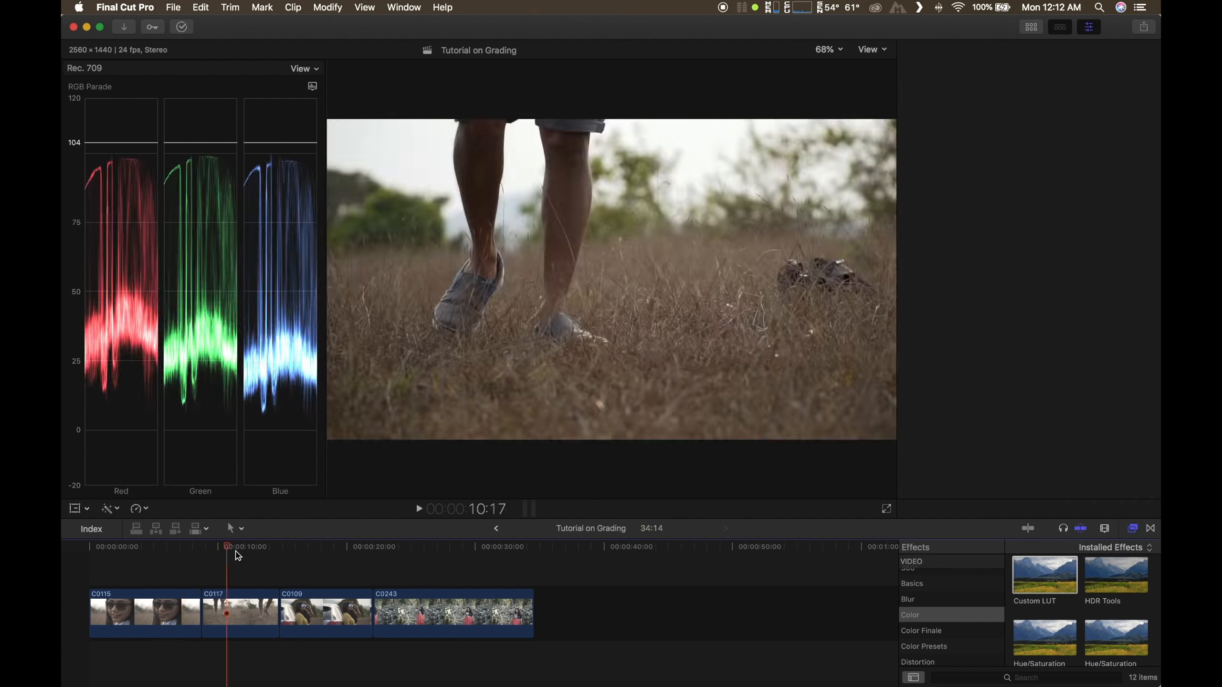
left_click(332, 554)
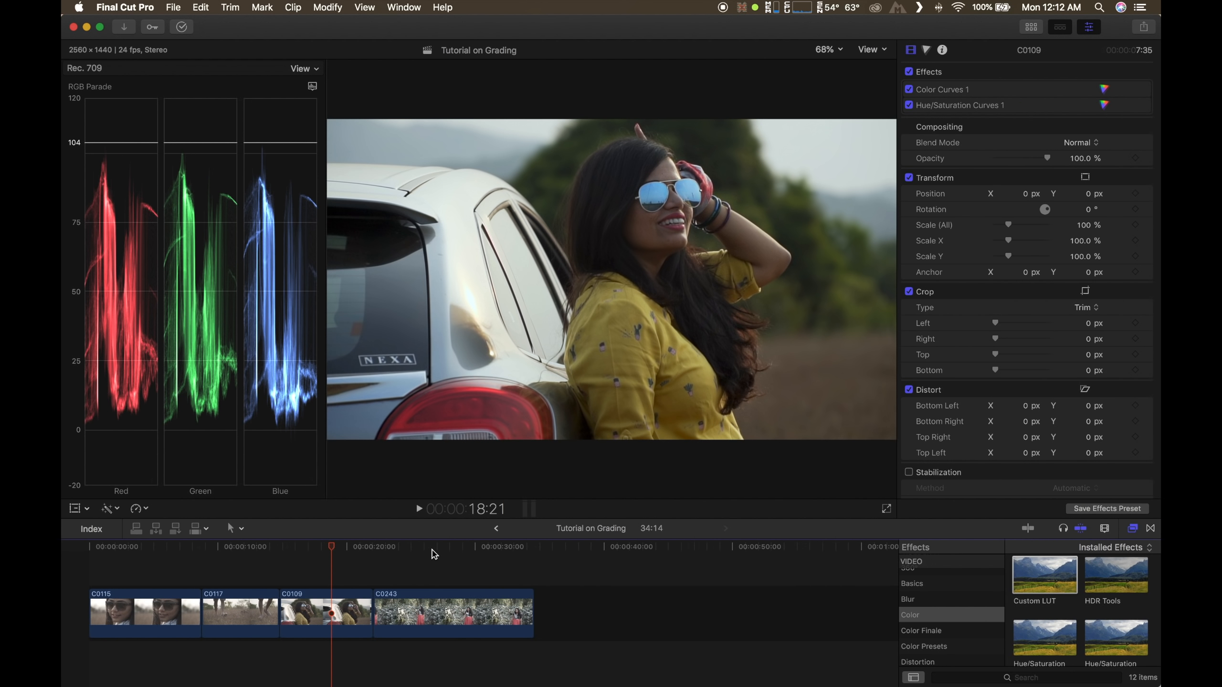
left_click(434, 555)
left_click(154, 554)
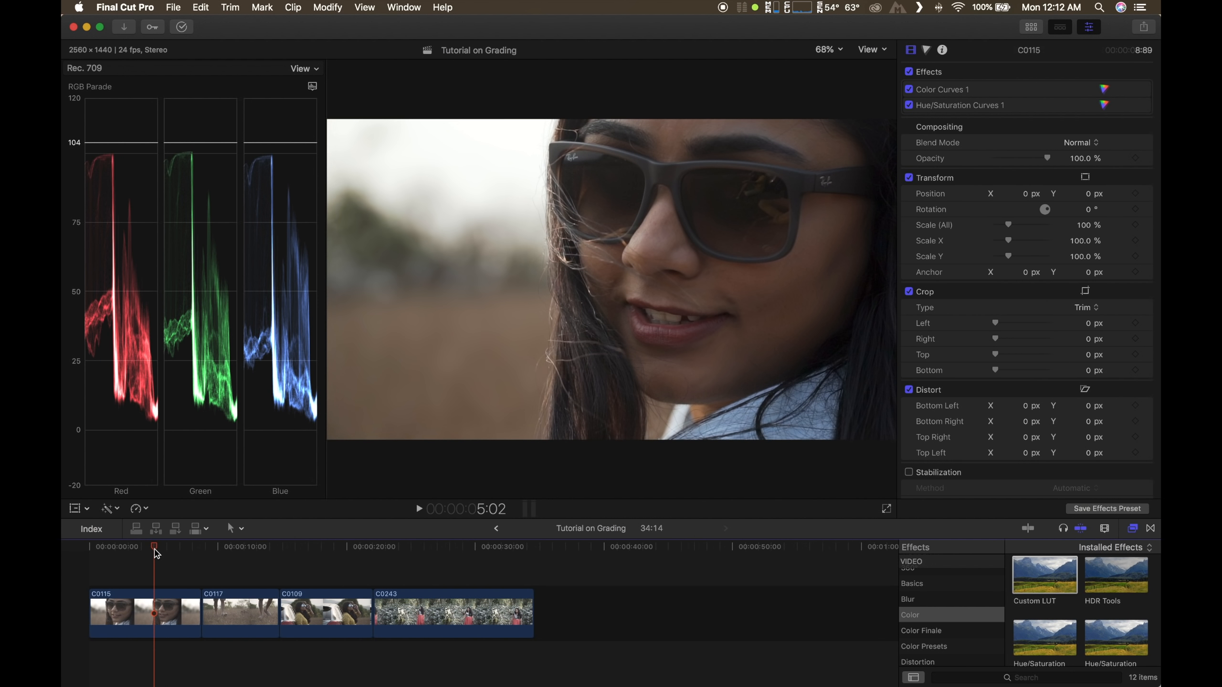
Apply the Custom LUT effect from the Color category to clip C0115
left_click(178, 607)
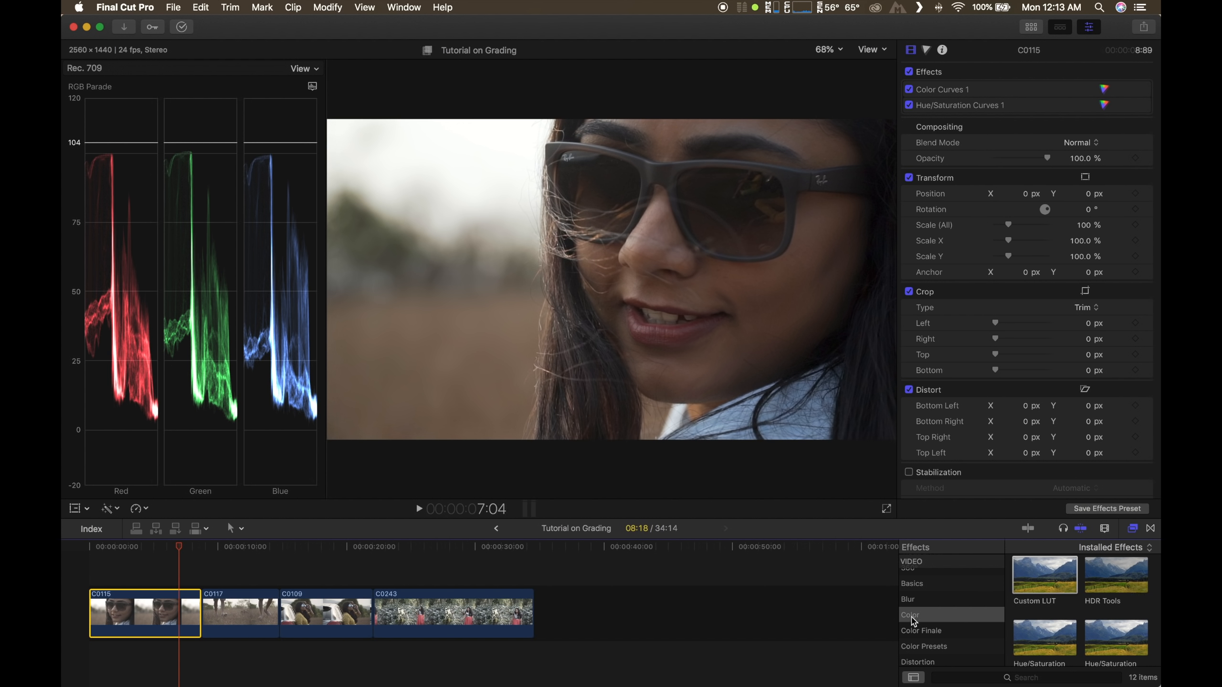
left_click(912, 618)
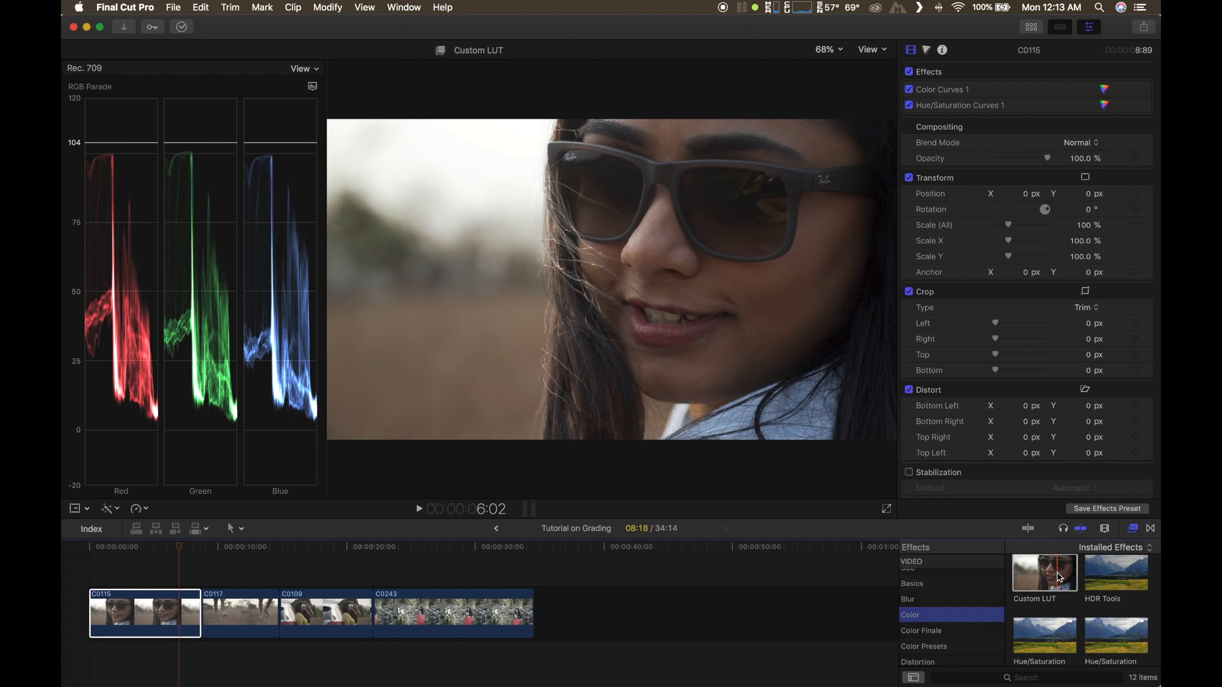
left_click_drag(1039, 580, 170, 610)
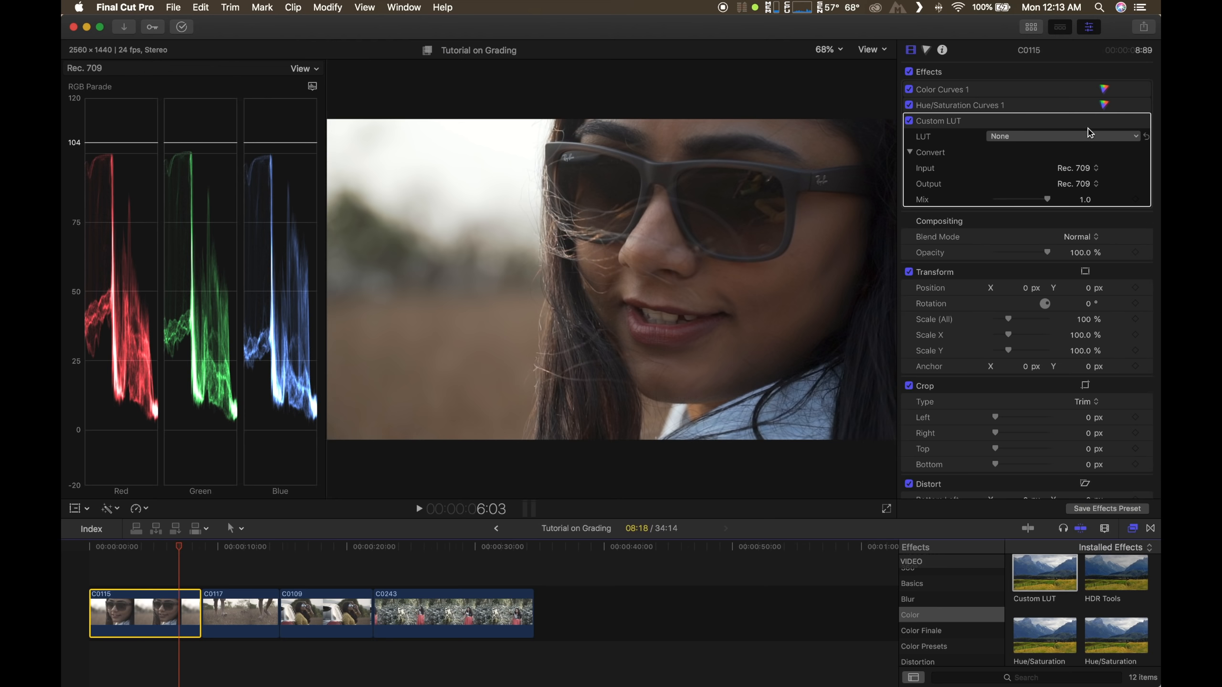
Set the Custom LUT on clip C0115 to Magnetite with a mix of 0.55, and preview the graded clip
scroll(1060, 144, "down", 1)
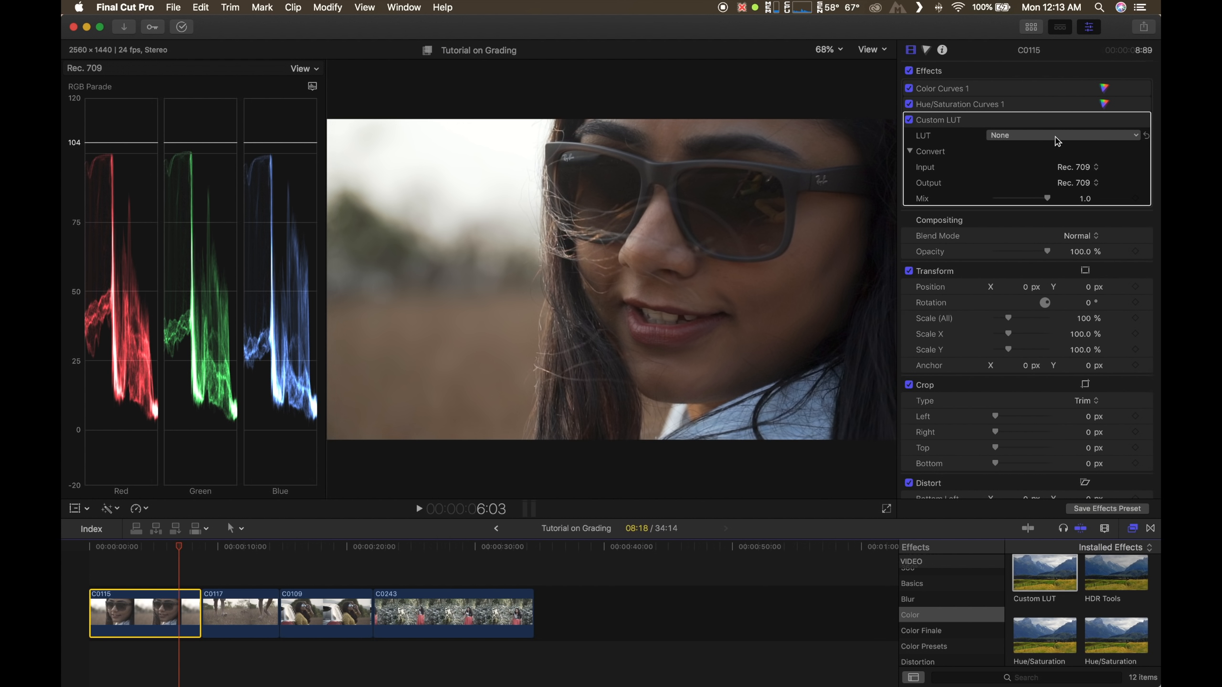
left_click(1056, 140)
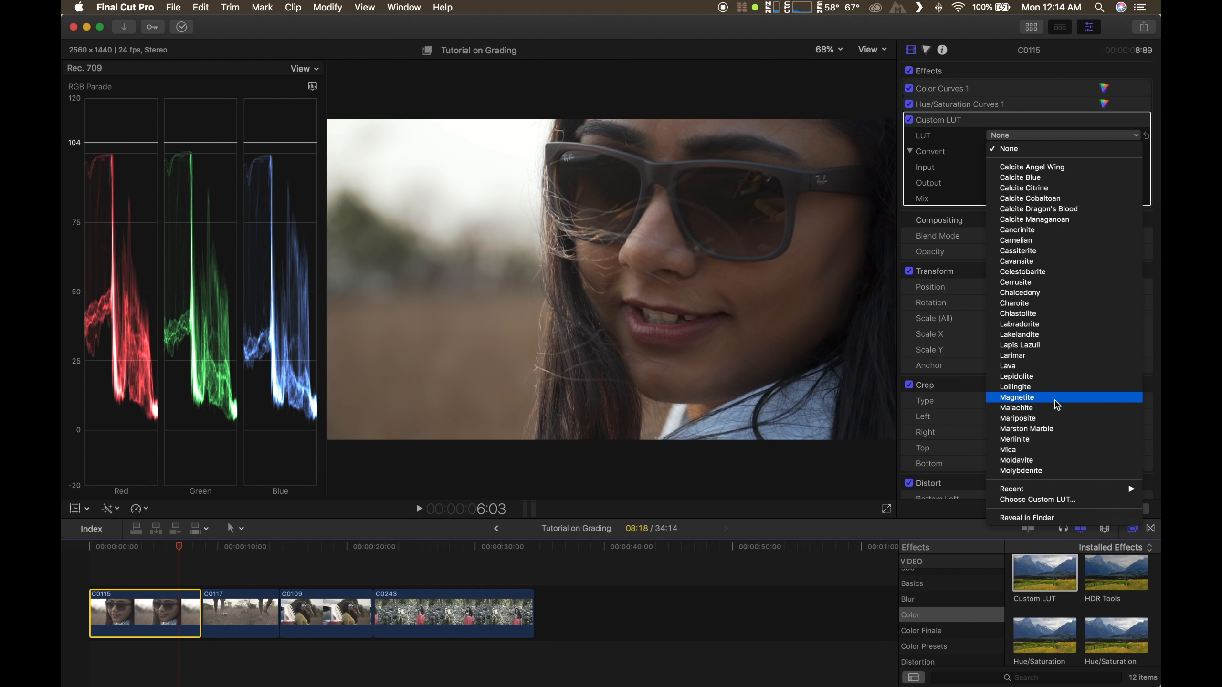
left_click(1054, 399)
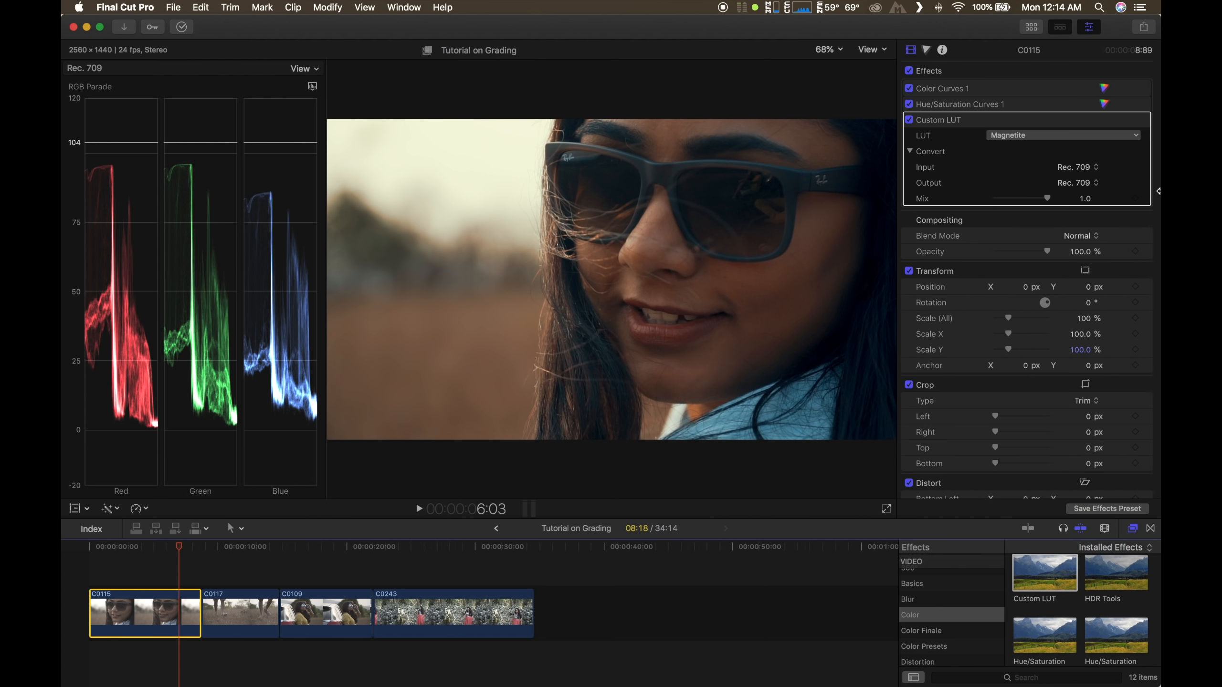
left_click_drag(1047, 198, 1026, 204)
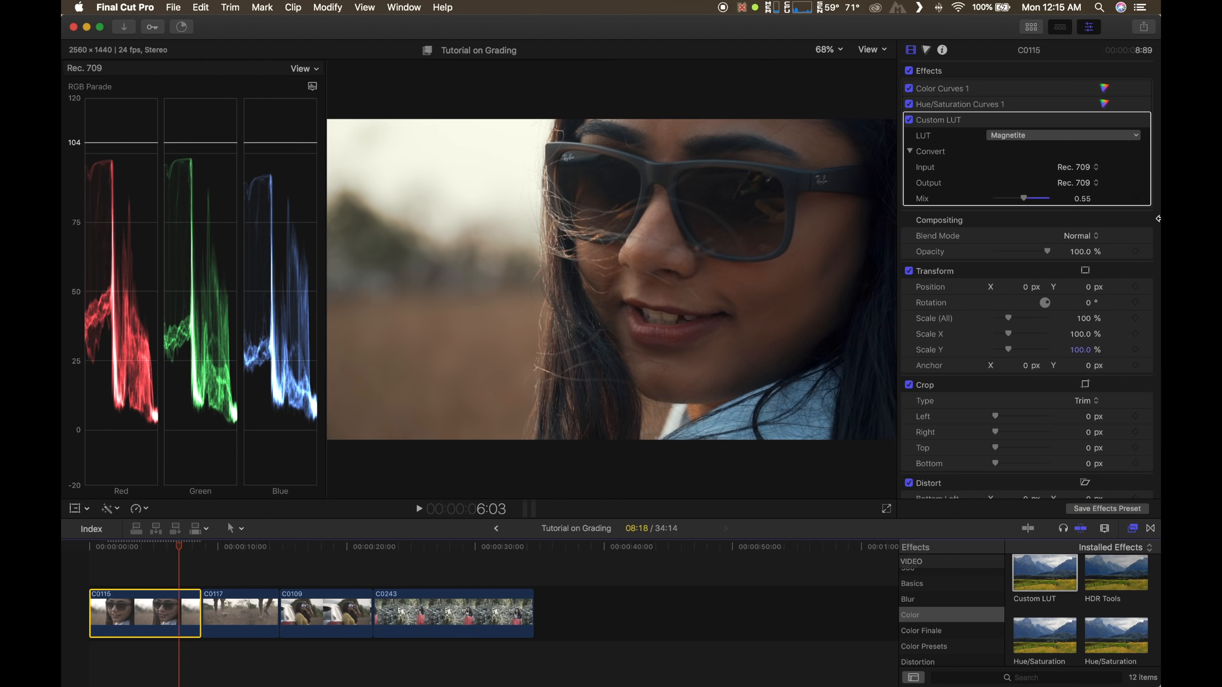
left_click(128, 553)
key("space")
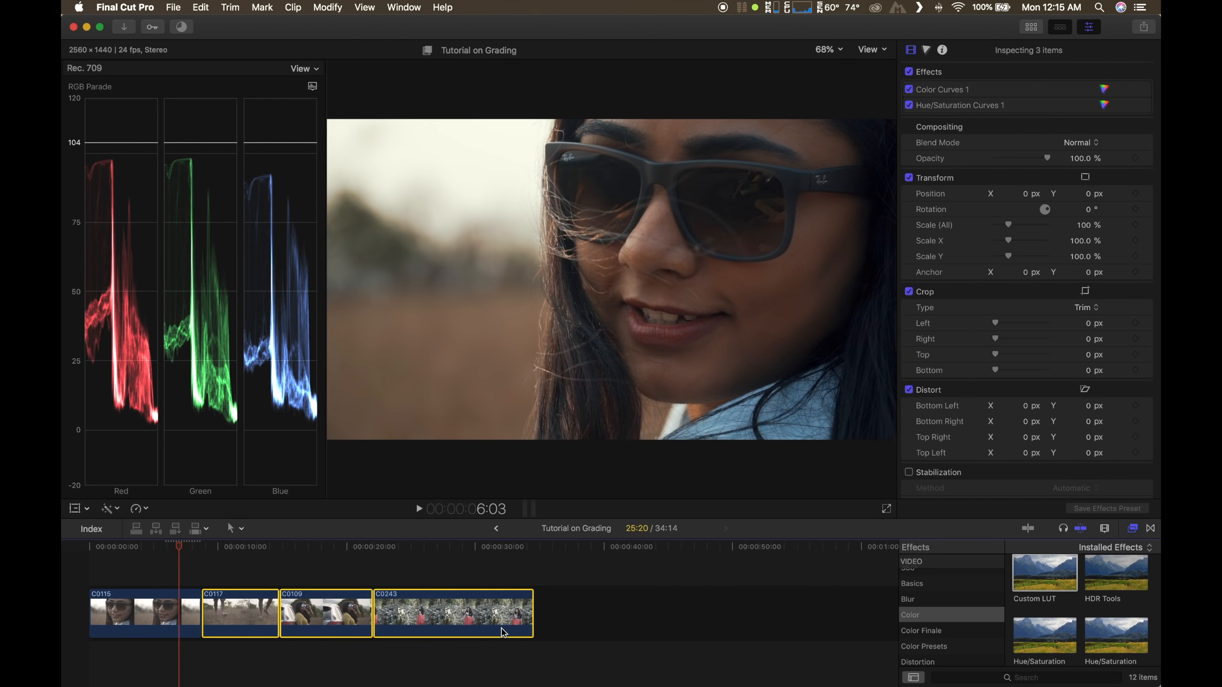
Paste C0115's effects, including Custom LUT but leaving out Color Curves 1, onto clips C0117, C0109 and C0243
key("super+shift+v")
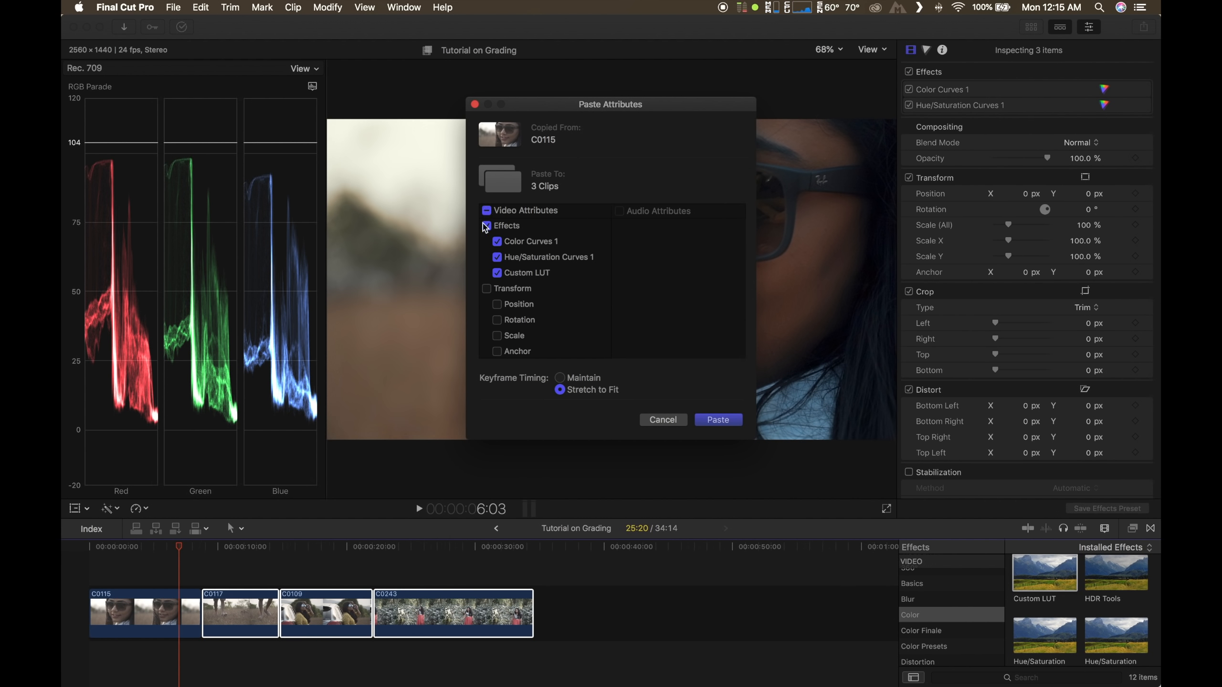
left_click(496, 241)
left_click(718, 419)
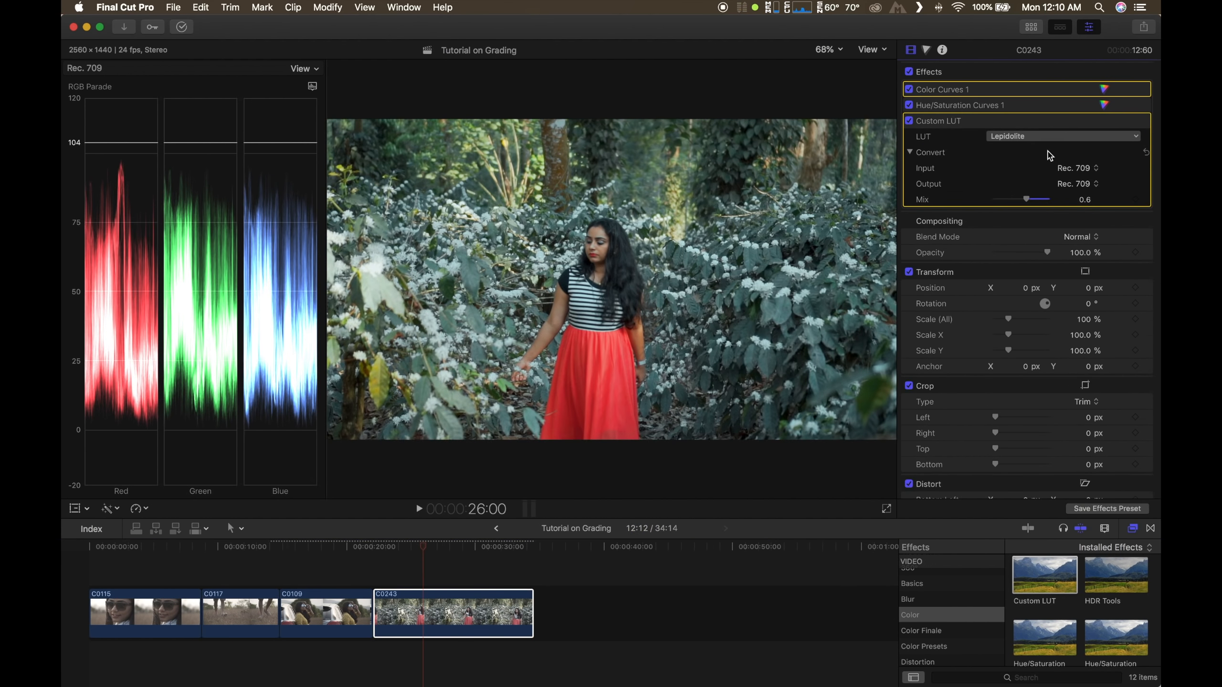
Try the Lollingite LUT on clip C0243 and settle on Magnetite for its Custom LUT effect
left_click(1053, 136)
left_click(1049, 391)
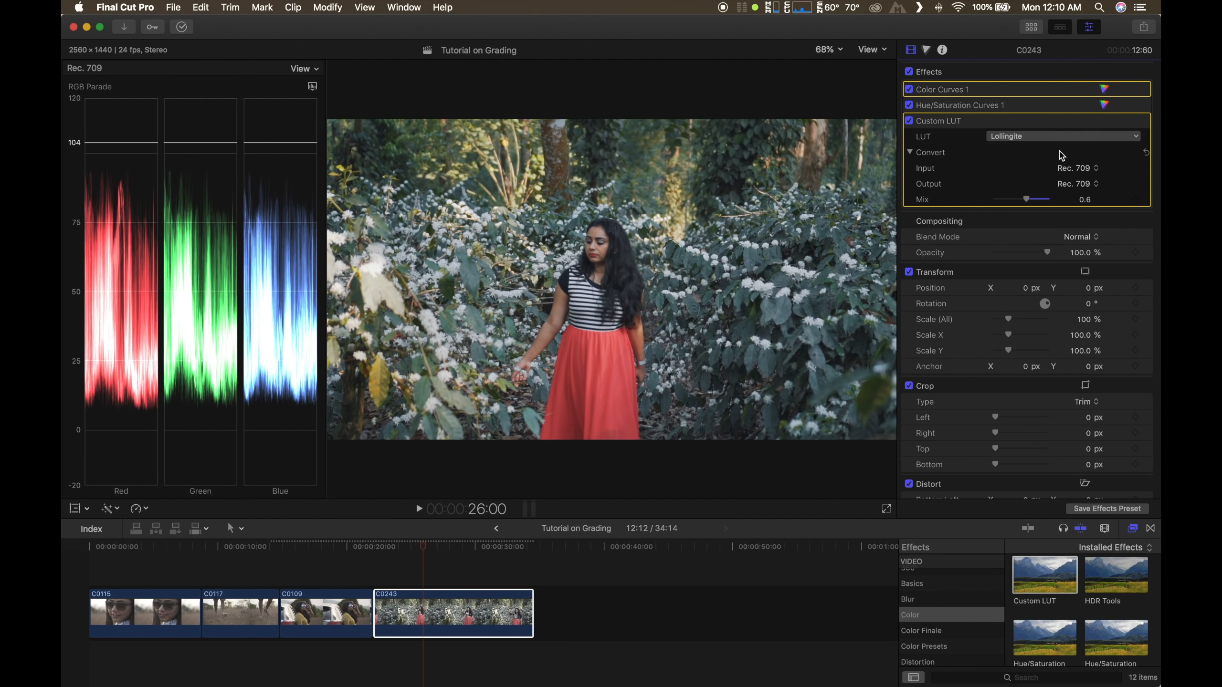
left_click(1059, 145)
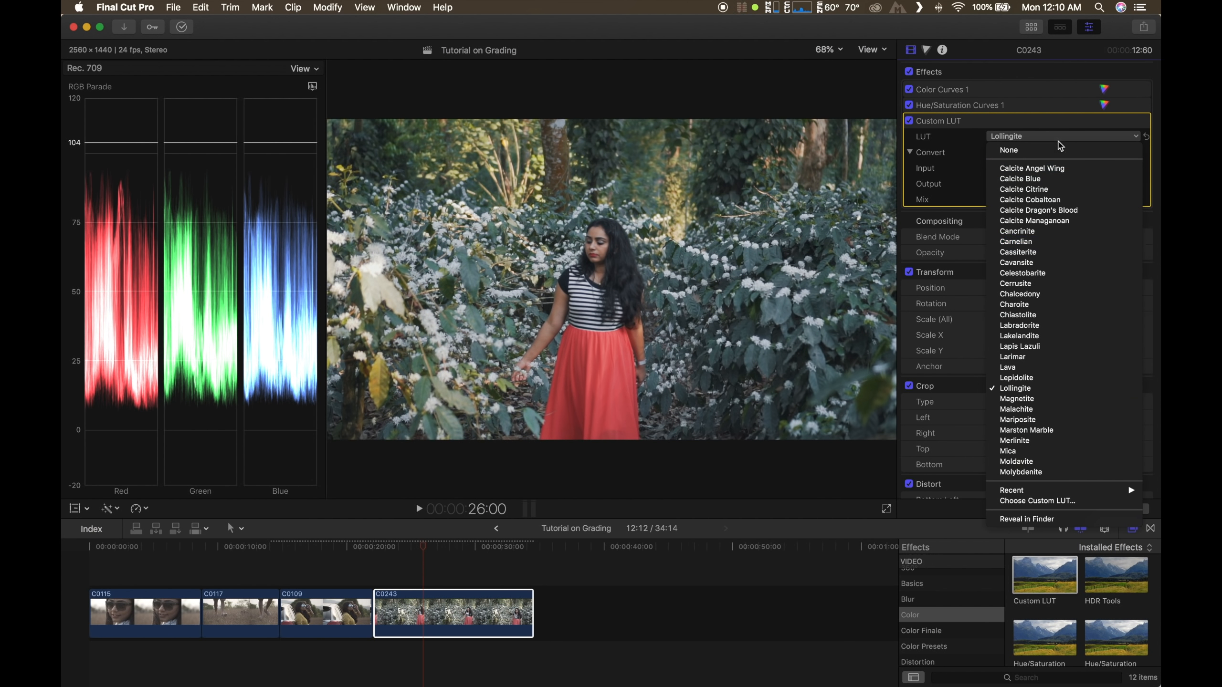
left_click(1045, 405)
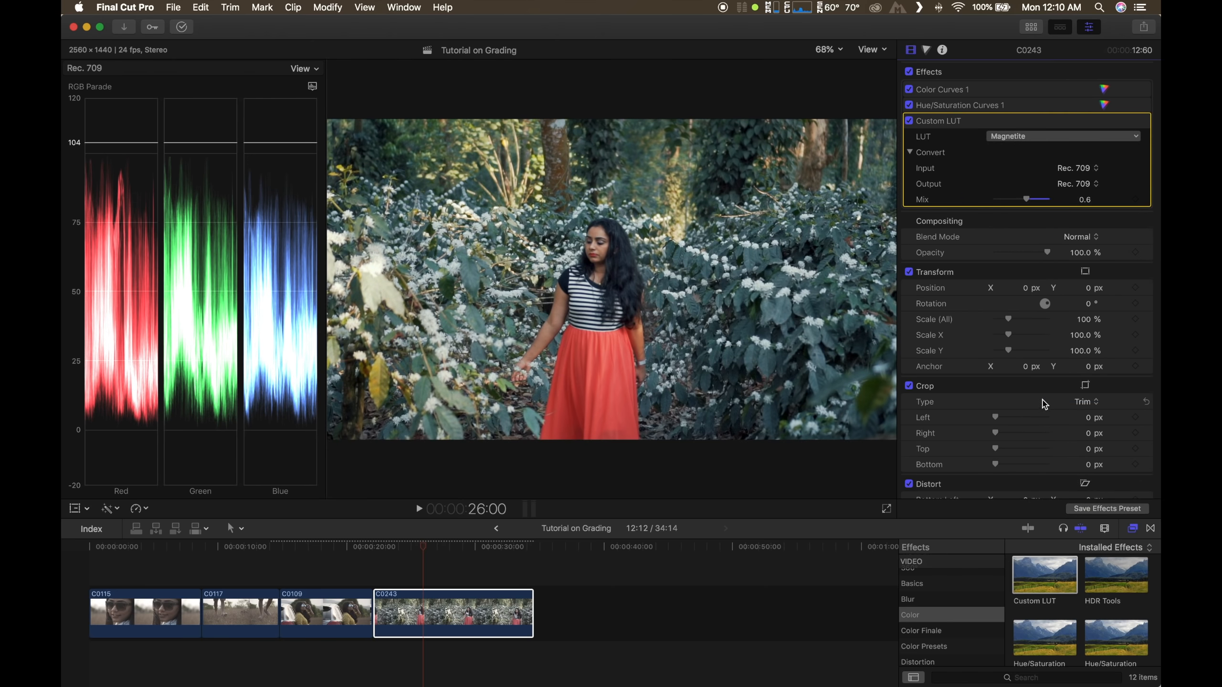